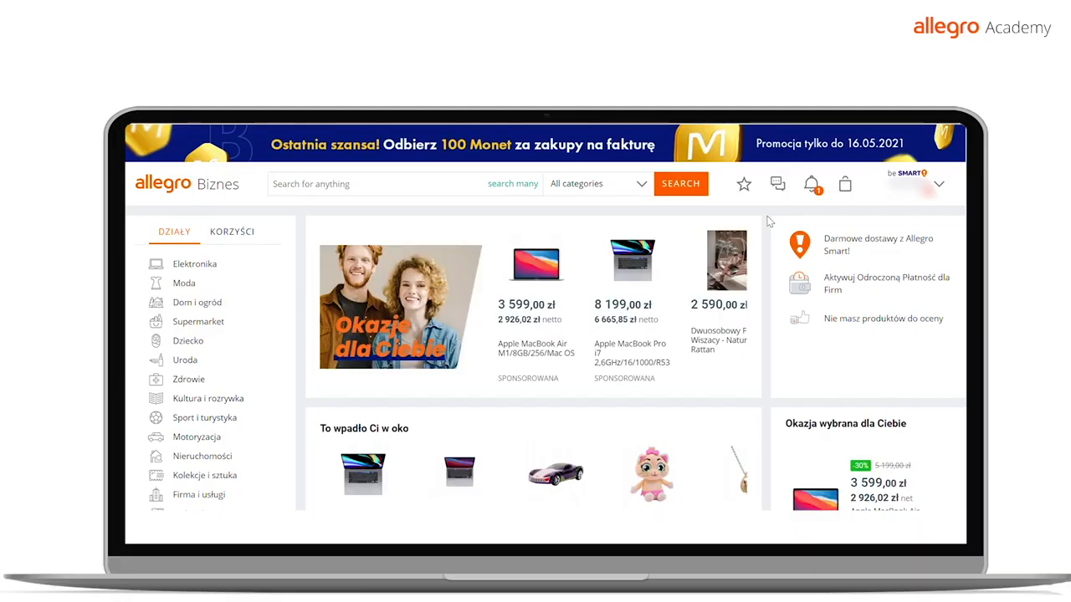
Step: Open the form for listing a new item from the account's sales options
click(942, 185)
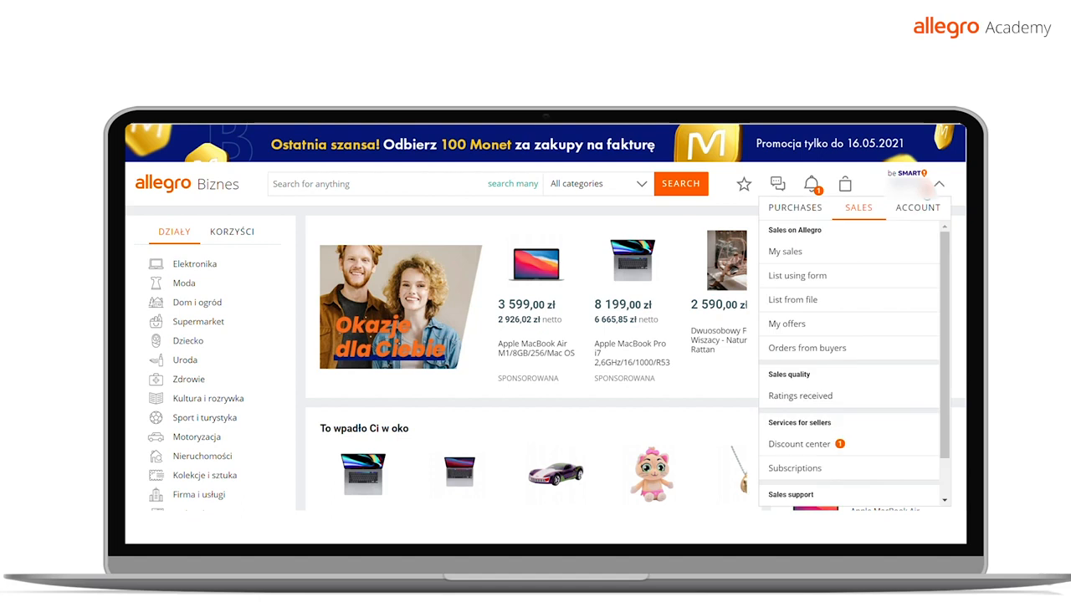
click(903, 209)
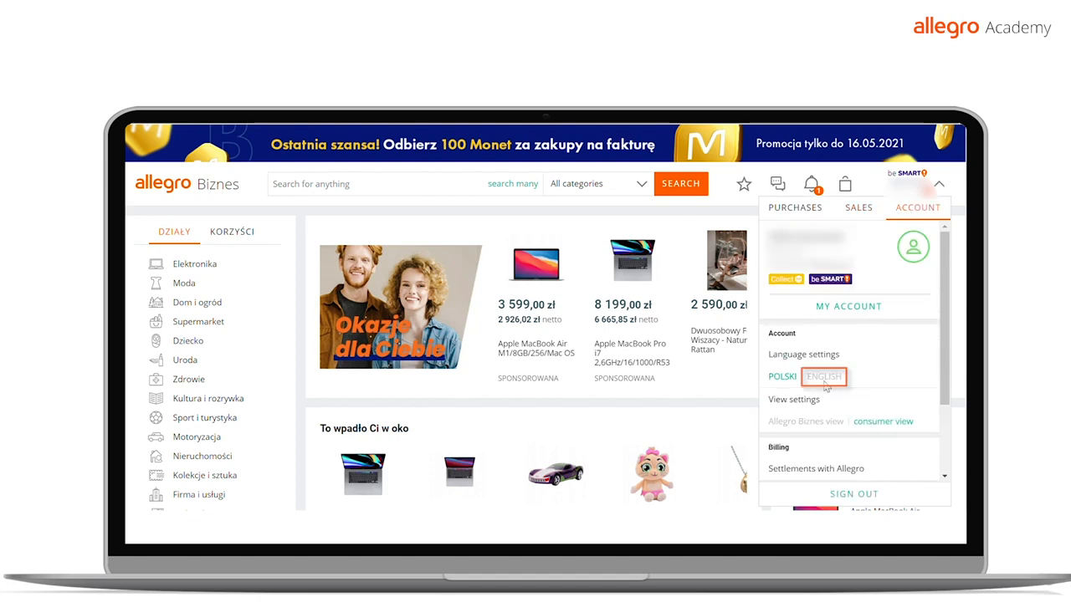
click(845, 214)
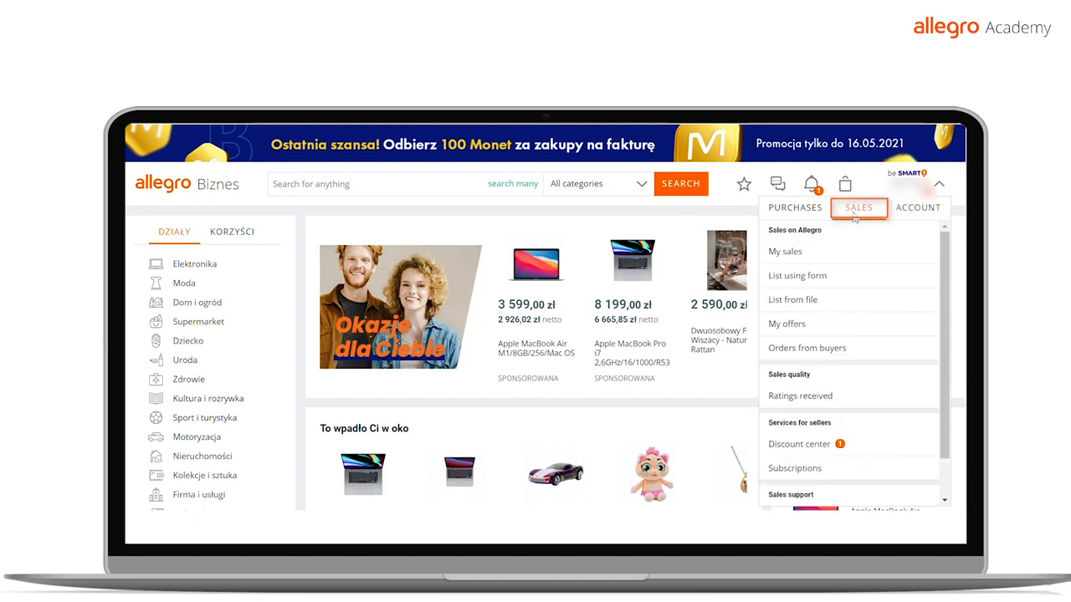
click(810, 277)
click(750, 201)
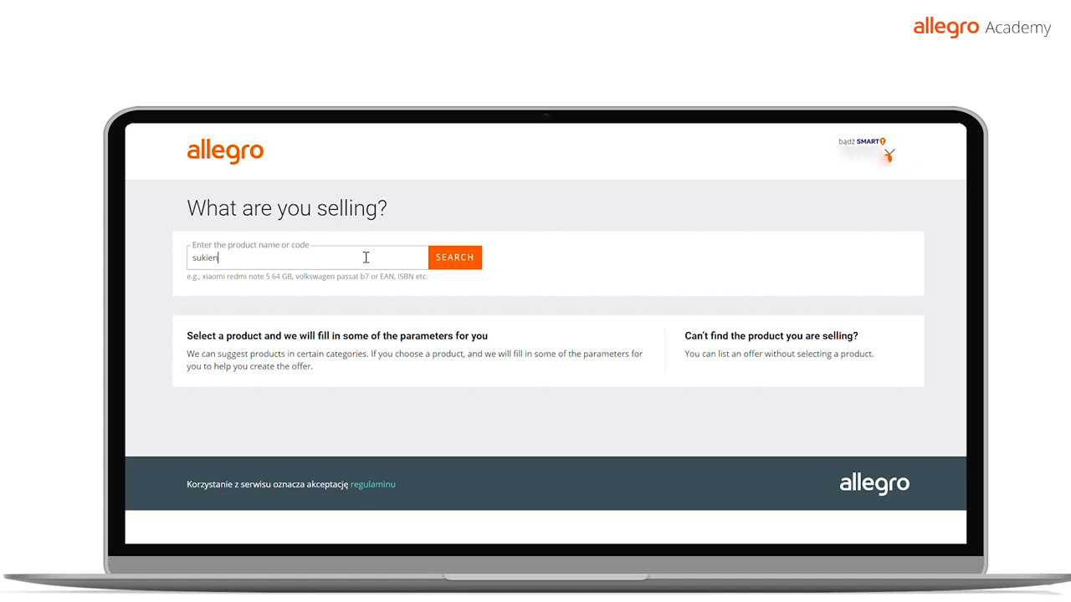
Step: Search for the product "sukienka" and continue without selecting a product from the list
click(365, 258)
text(sukienka)
click(454, 257)
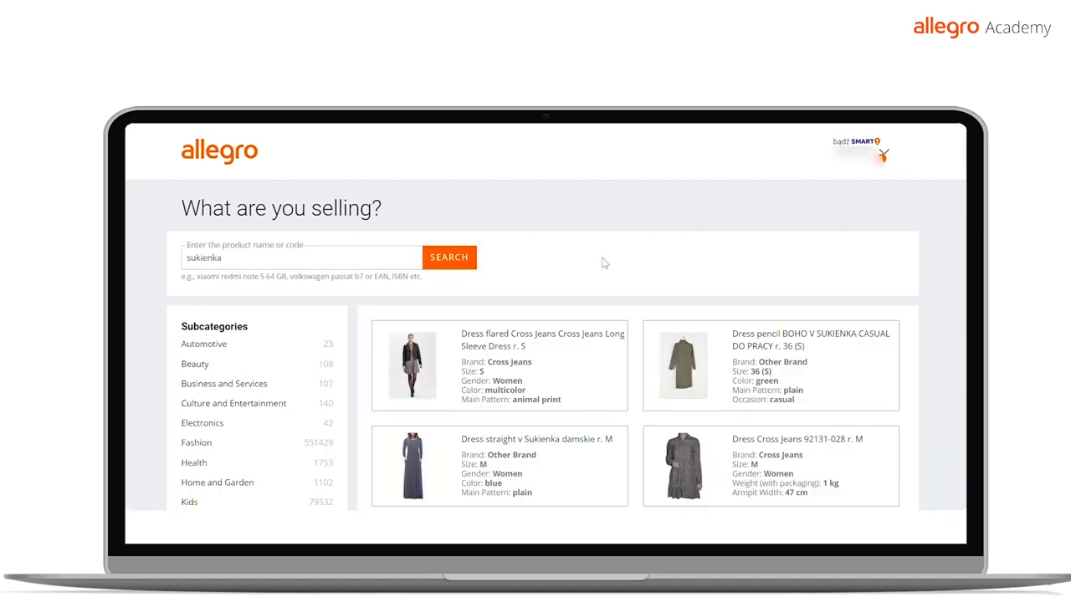
scroll(604, 263, down, 3)
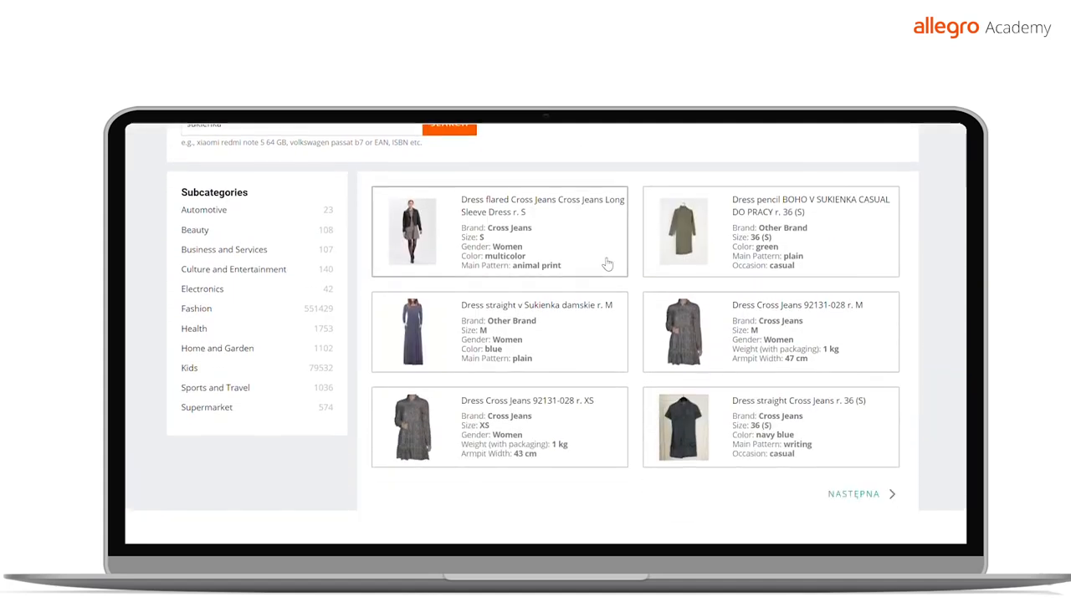
scroll(607, 264, down, 1)
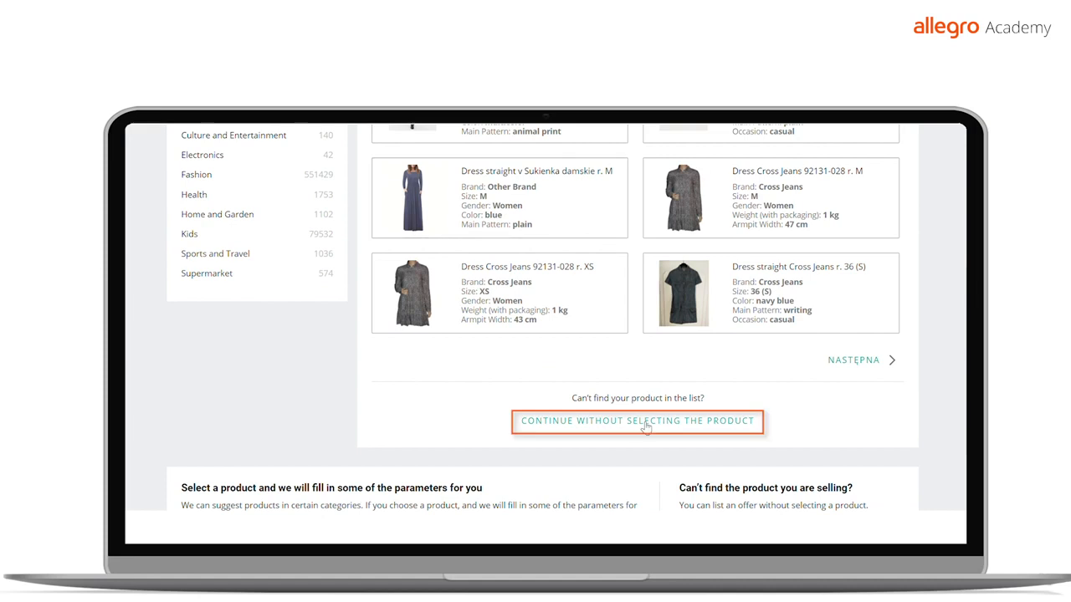
click(646, 429)
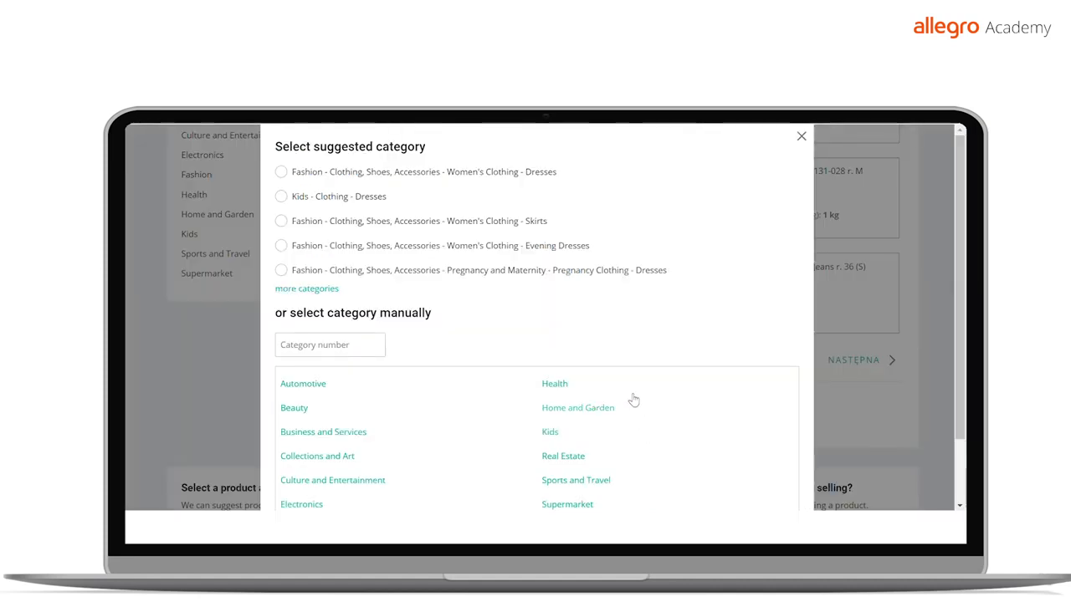
Step: Choose the suggested category Fashion - Clothing, Shoes, Accessories - Women's Clothing - Dresses and title the listing "sukienka czerwona test"
click(281, 172)
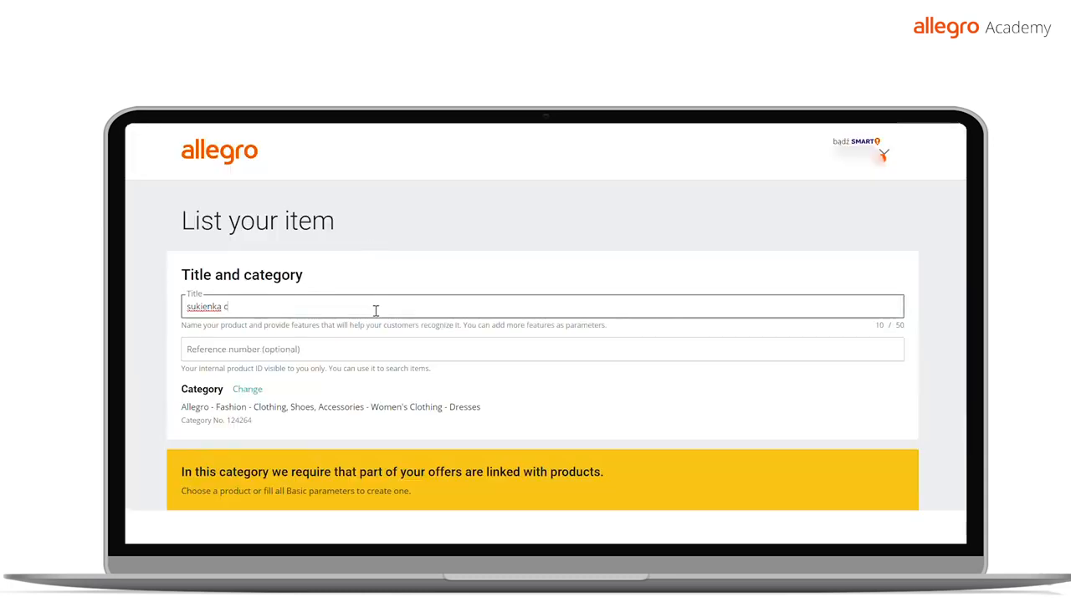
text(czerwona test)
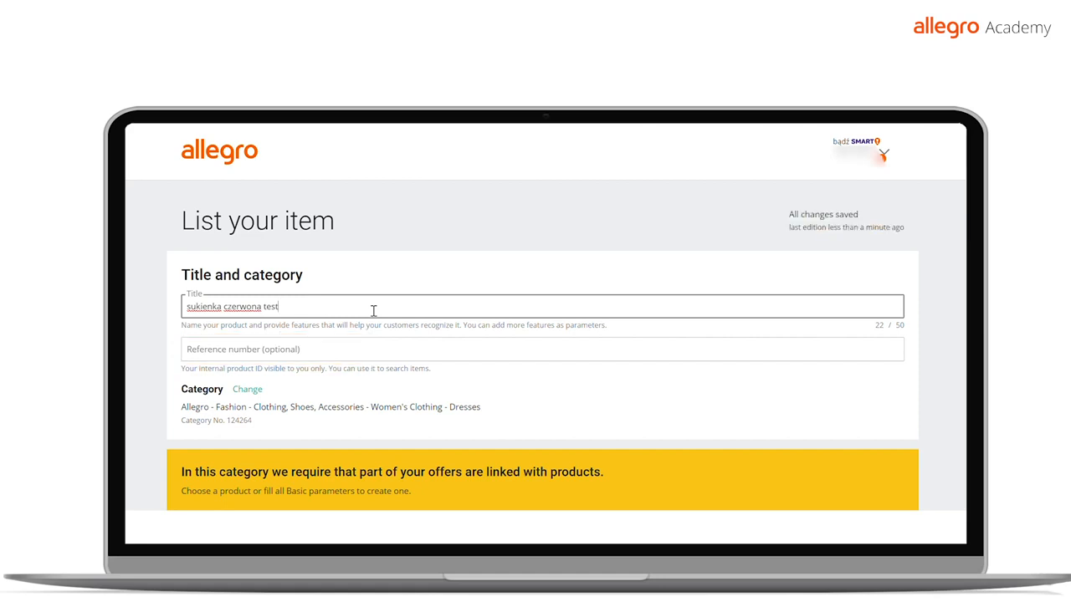
Step: Set the brand to Other Brand and provide "test brand" as its value
scroll(373, 310, down, 1)
scroll(373, 310, down, 1)
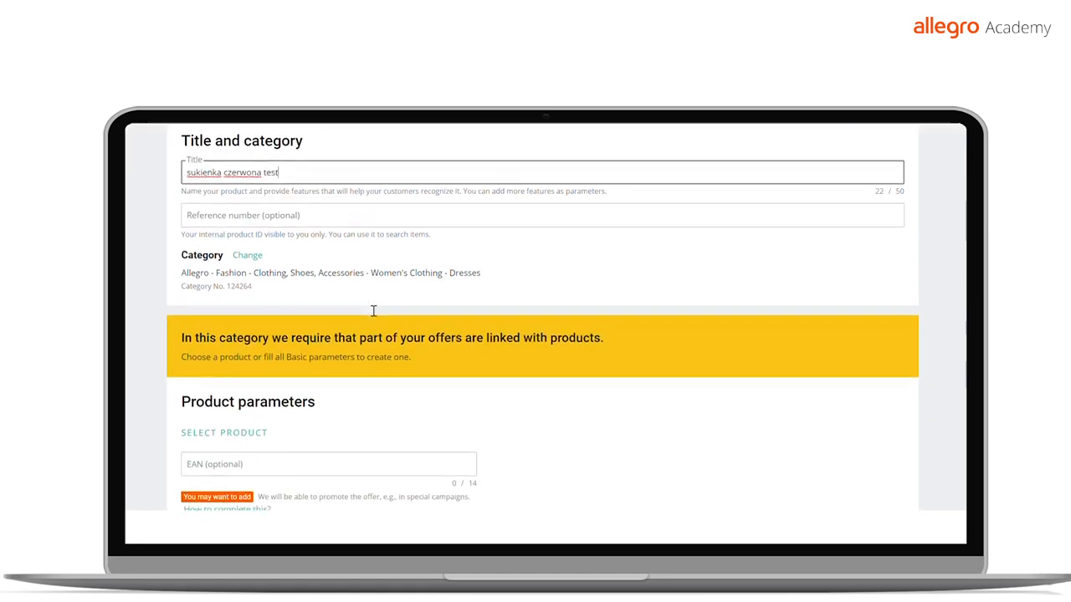
scroll(369, 309, down, 3)
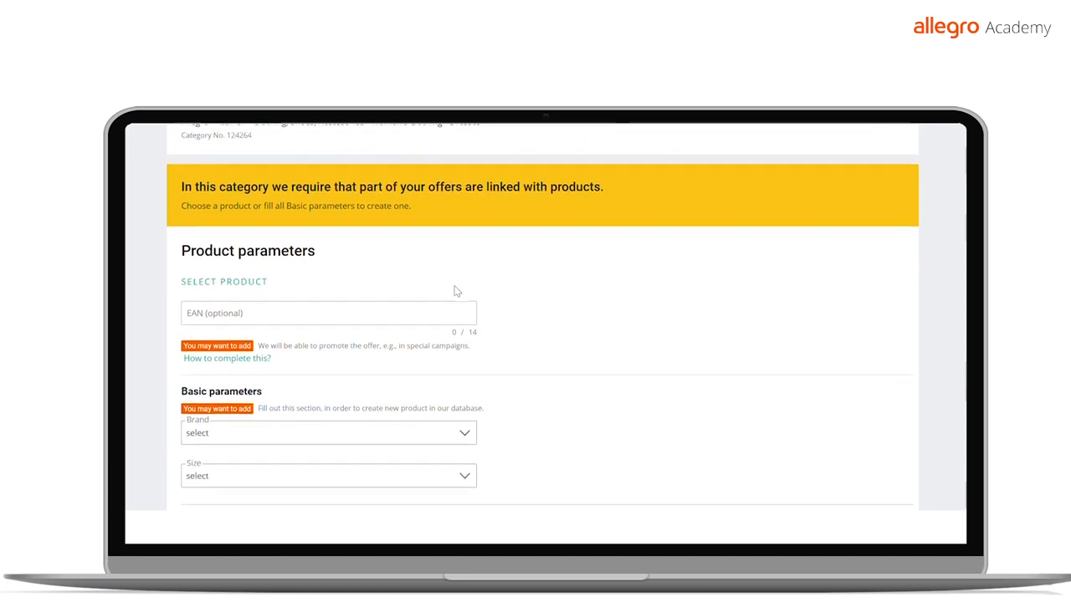
scroll(461, 293, down, 1)
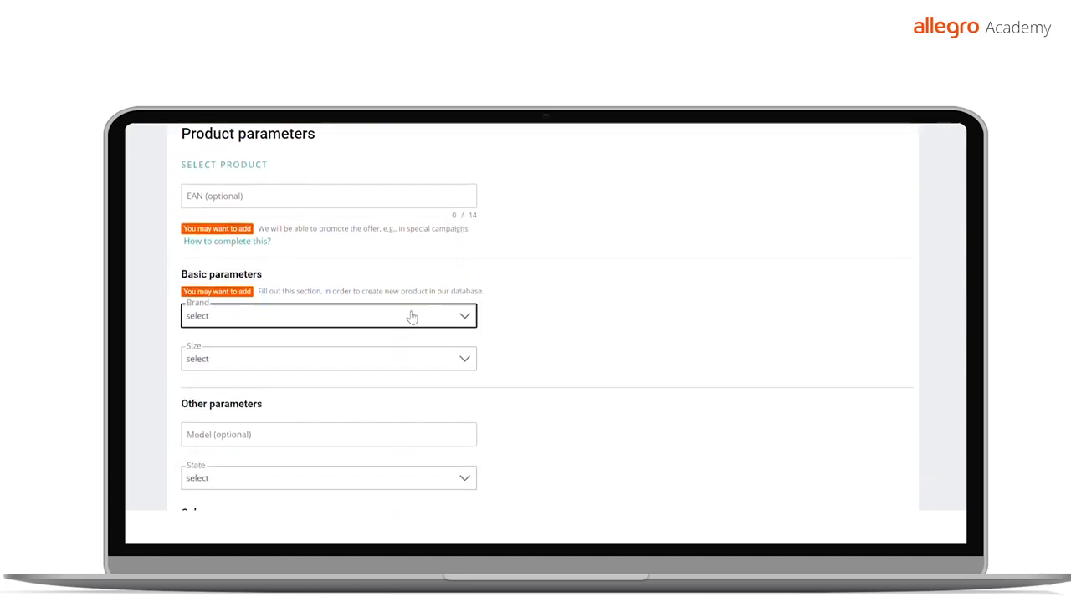
key(7)
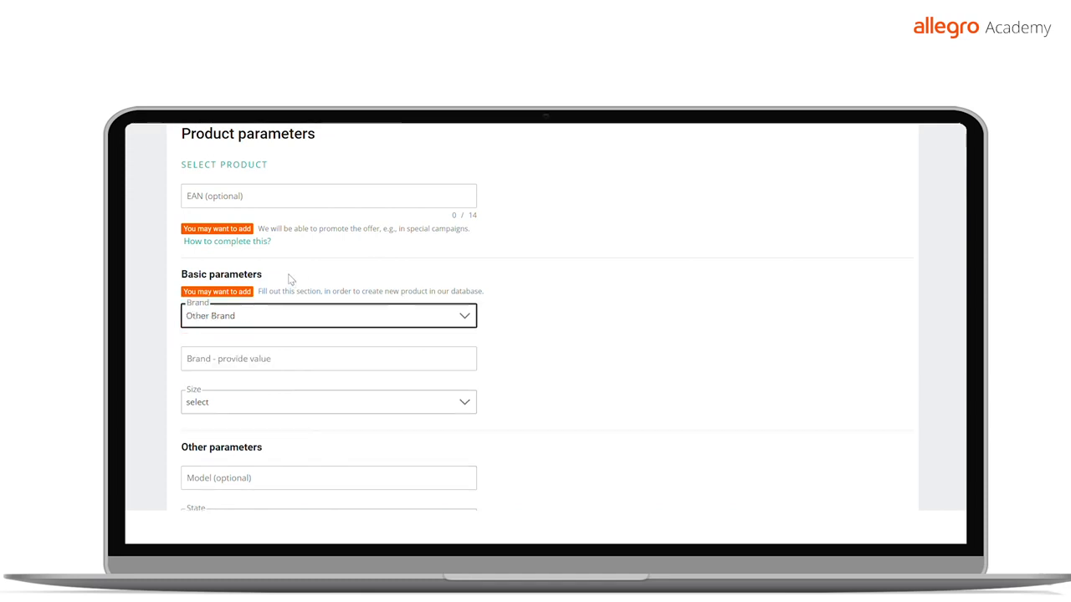
scroll(306, 318, down, 1)
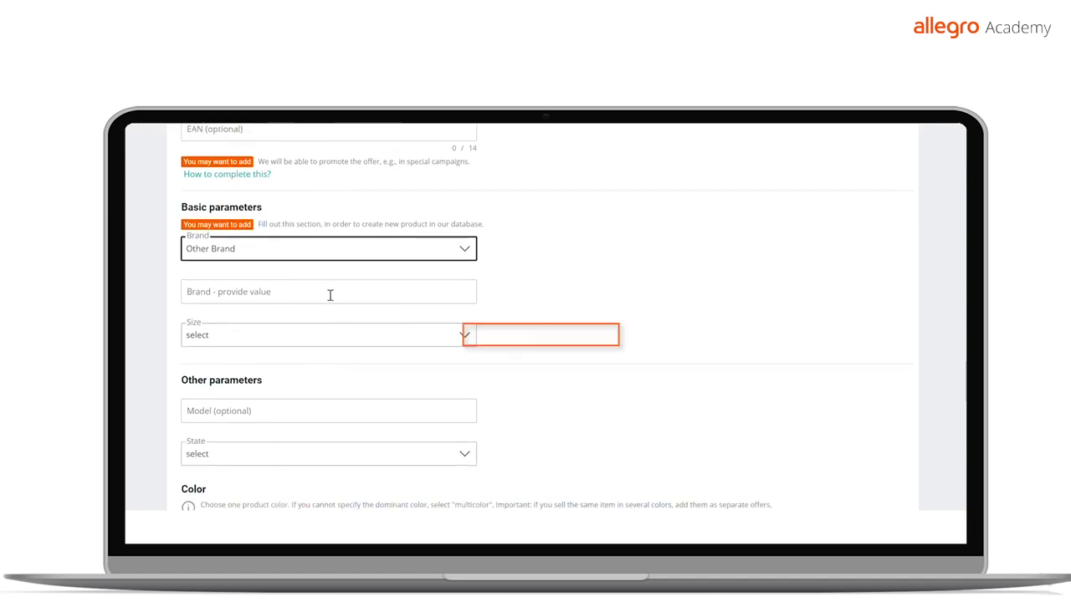
click(329, 293)
text(test brand)
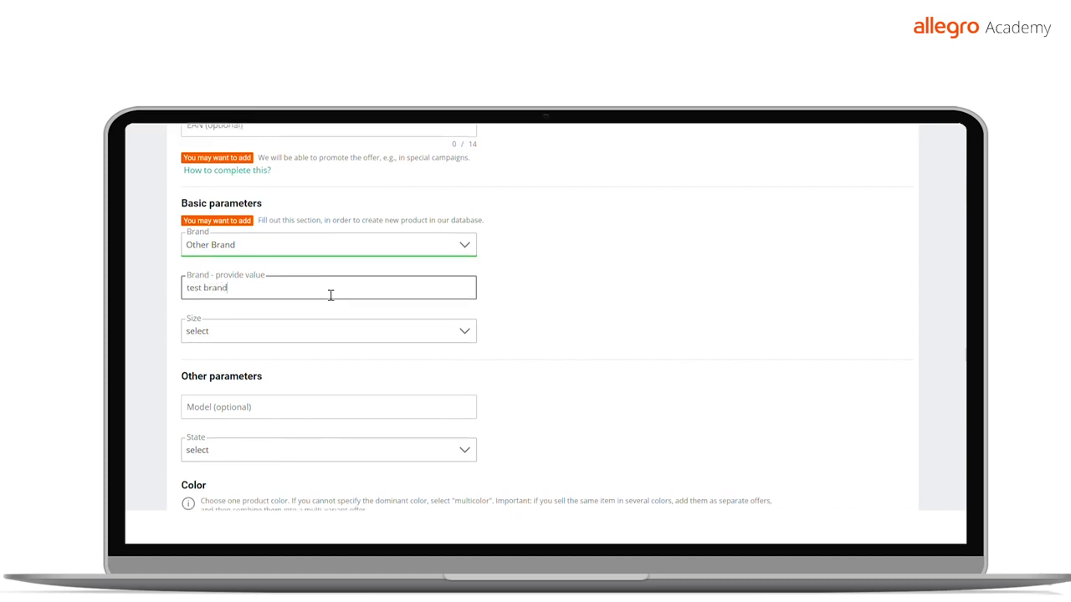
Step: Choose the first available option for both the size and the state of the dress
scroll(352, 284, down, 1)
click(382, 268)
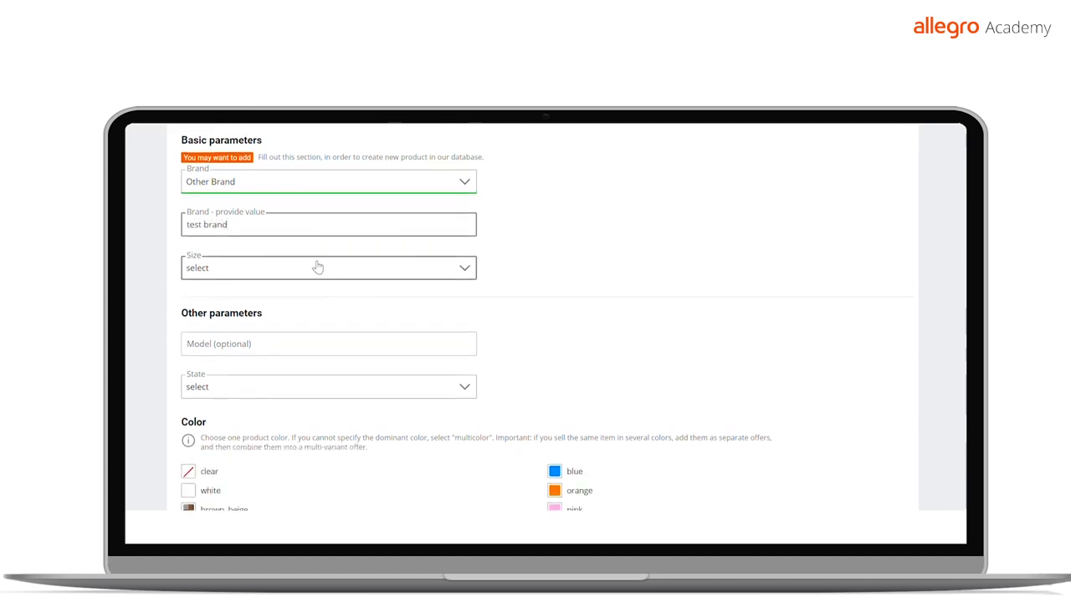
key(Down)
scroll(318, 352, down, 1)
click(323, 319)
key(Down)
Step: Set the product color to red and the main pattern to camouflage
scroll(204, 387, down, 1)
click(189, 435)
scroll(394, 360, down, 3)
click(349, 370)
key(Down)
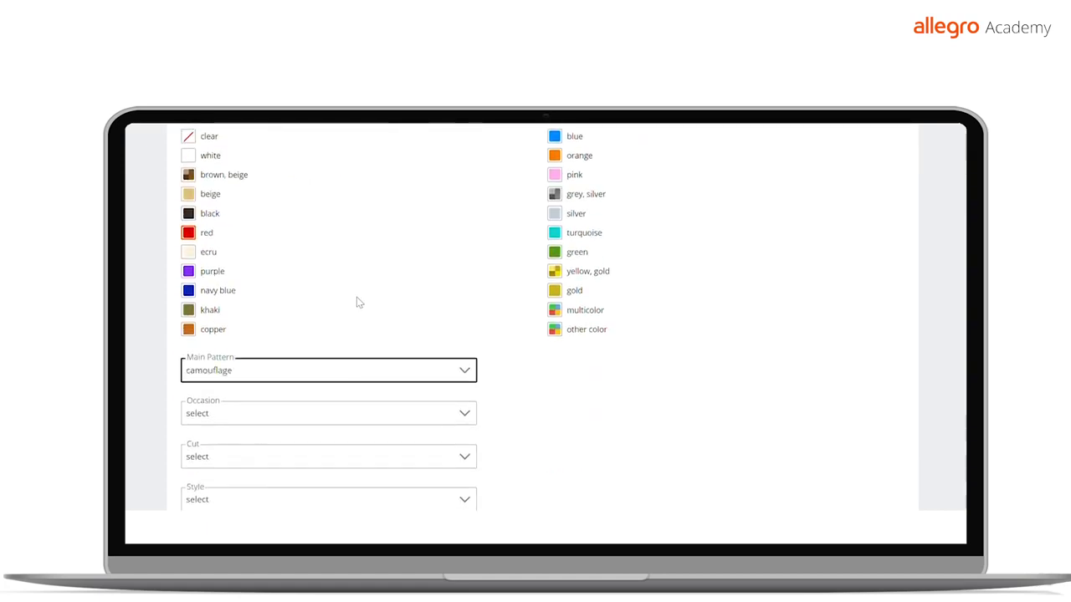
Step: Choose the first available option for Occasion, Cut, Style and each of the remaining parameter lists
scroll(357, 302, down, 1)
click(340, 349)
scroll(341, 410, down, 2)
key(Down)
key(Tab)
key(Down)
key(Tab)
key(Down)
key(Tab)
key(Down)
key(Tab)
key(Down)
key(Tab)
key(Down)
scroll(326, 347, down, 2)
key(Tab)
key(Down)
key(Tab)
key(Down)
Step: Tick two of the multiple-choice product parameters below the parameter lists
scroll(332, 264, down, 3)
click(186, 269)
click(186, 365)
scroll(351, 361, down, 5)
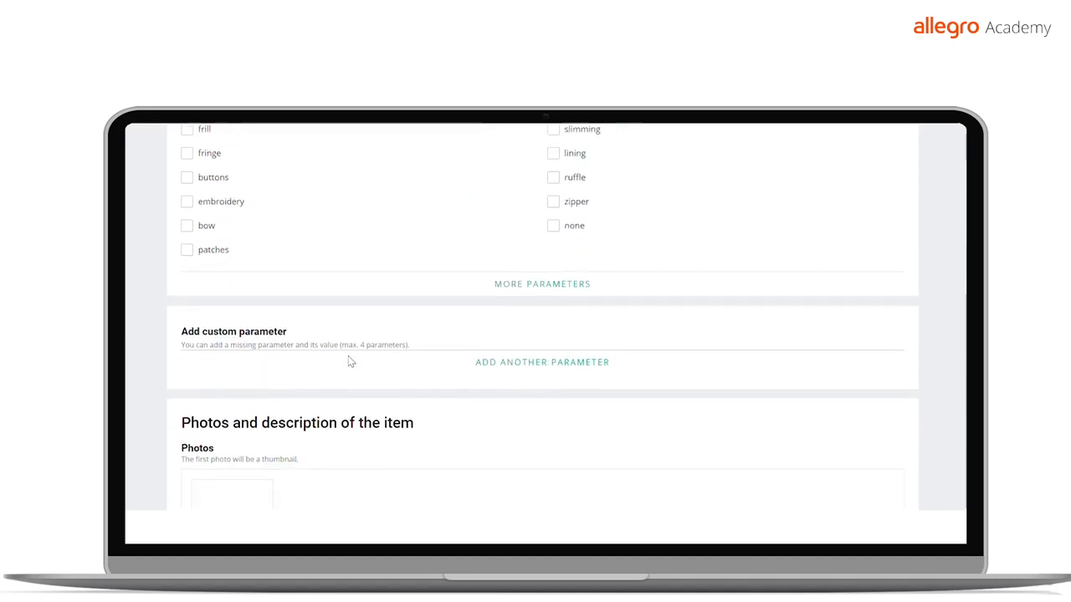
Step: Upload the three item photos and move the watch photo to first place as the thumbnail
scroll(386, 315, down, 2)
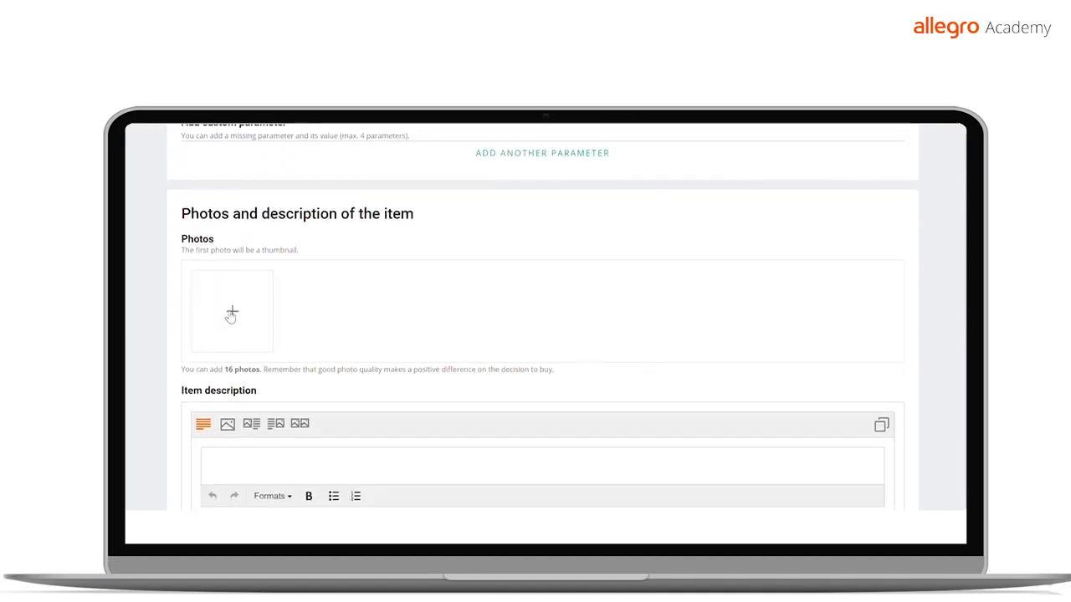
click(232, 313)
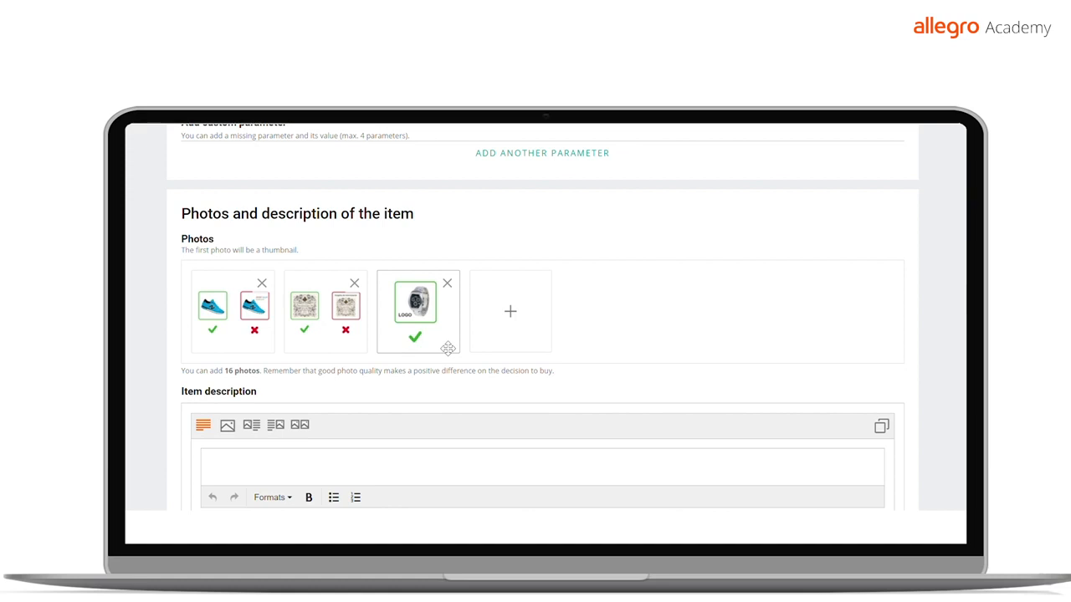
drag(448, 348, 387, 325)
Step: Enter "test description" as the first line of the item description
scroll(387, 325, down, 1)
scroll(372, 330, down, 2)
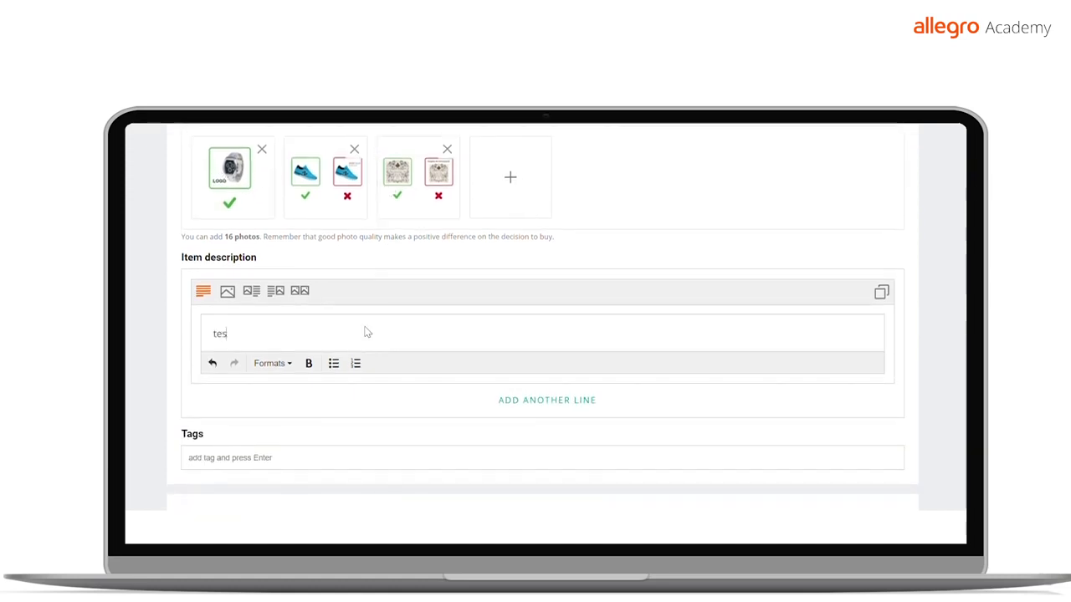
text(scription)
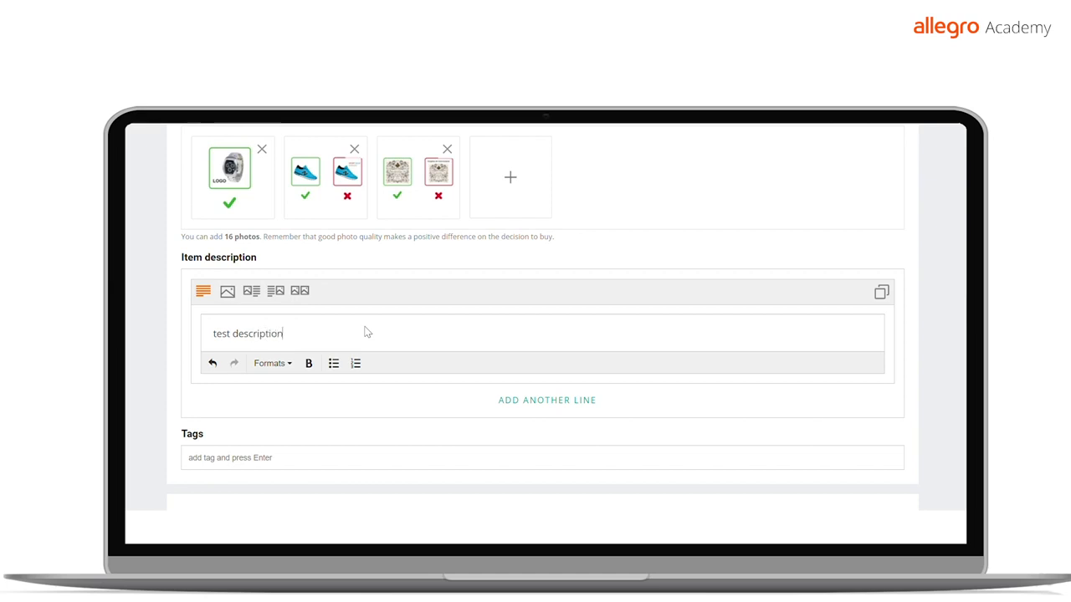
Step: Add another description line with the watch photo beside the text "test line 2"
click(554, 401)
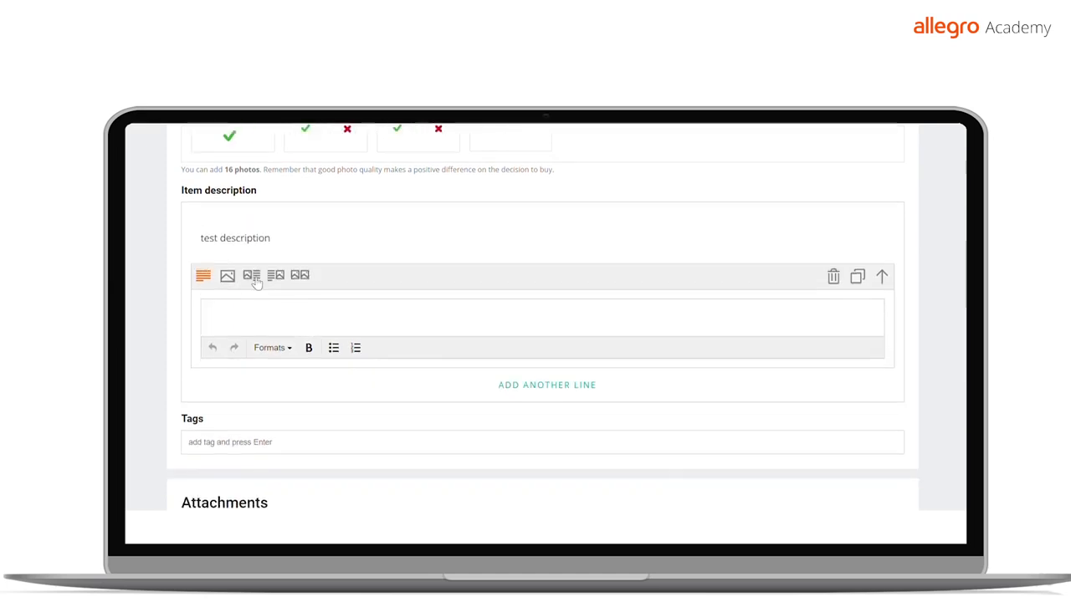
click(251, 275)
click(367, 365)
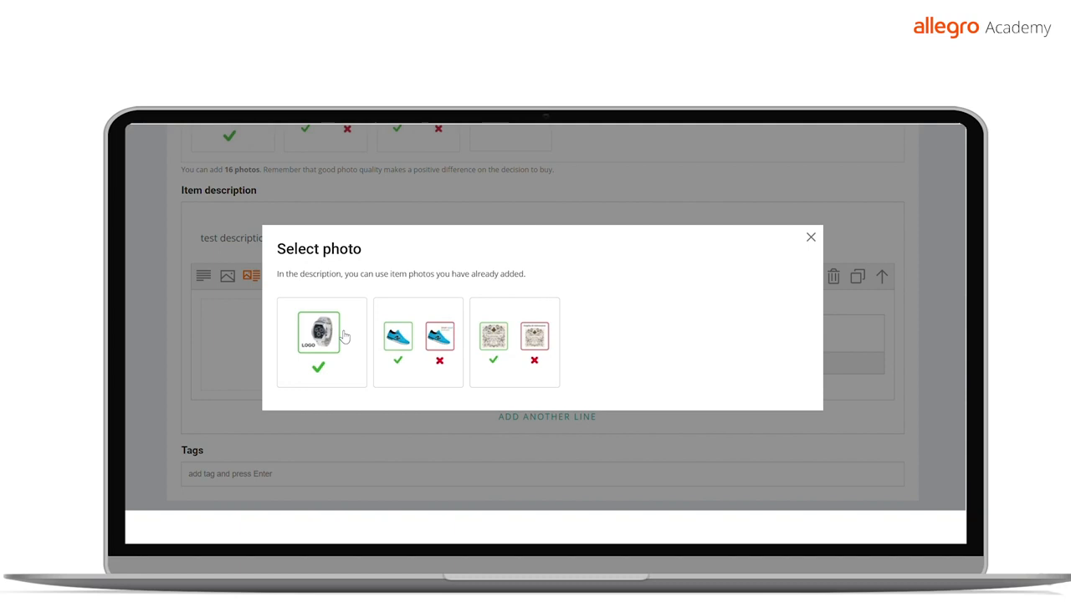
click(342, 337)
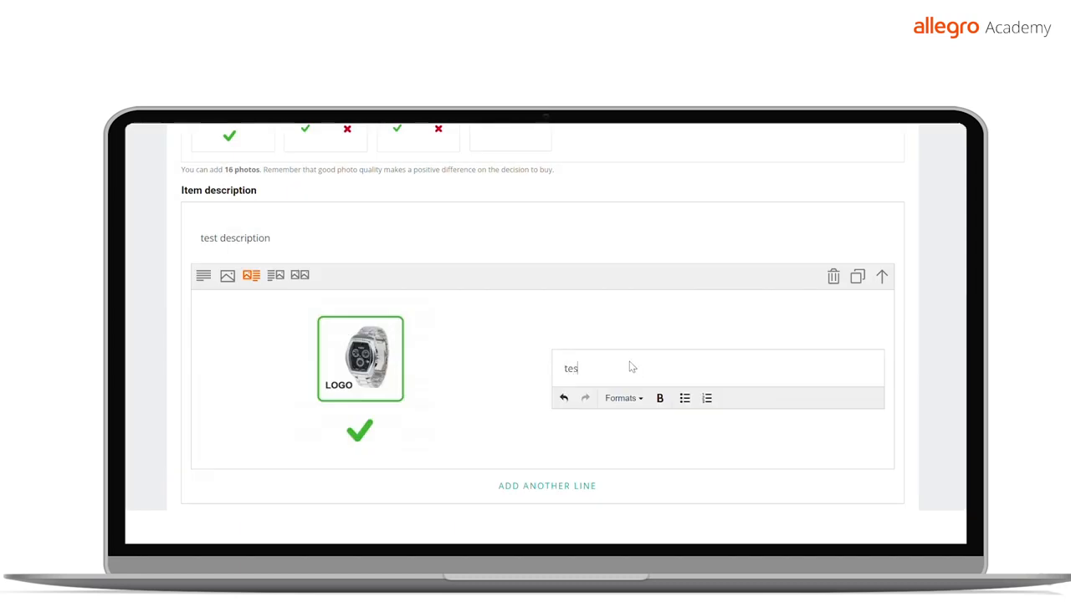
scroll(637, 375, down, 3)
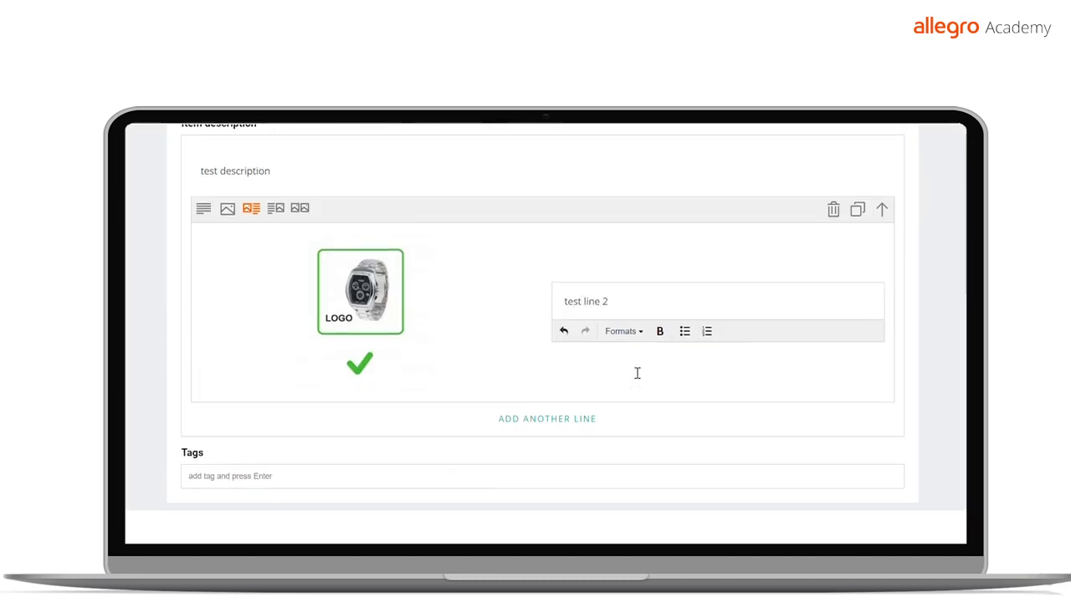
click(612, 316)
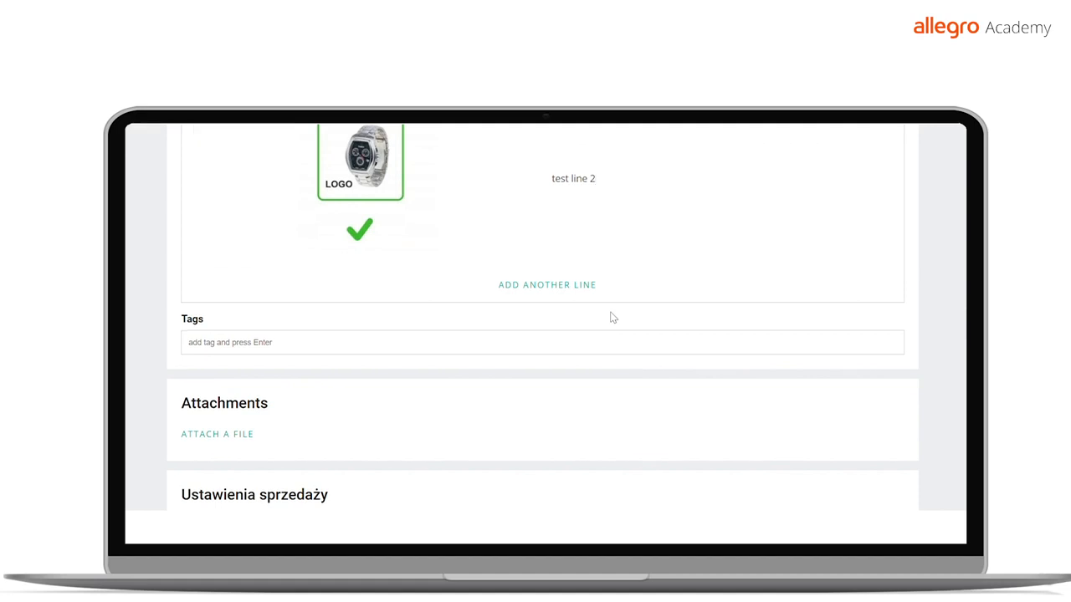
Step: Set the buy now price to 4000 PLN and the quantity to 1 item
scroll(612, 317, down, 1)
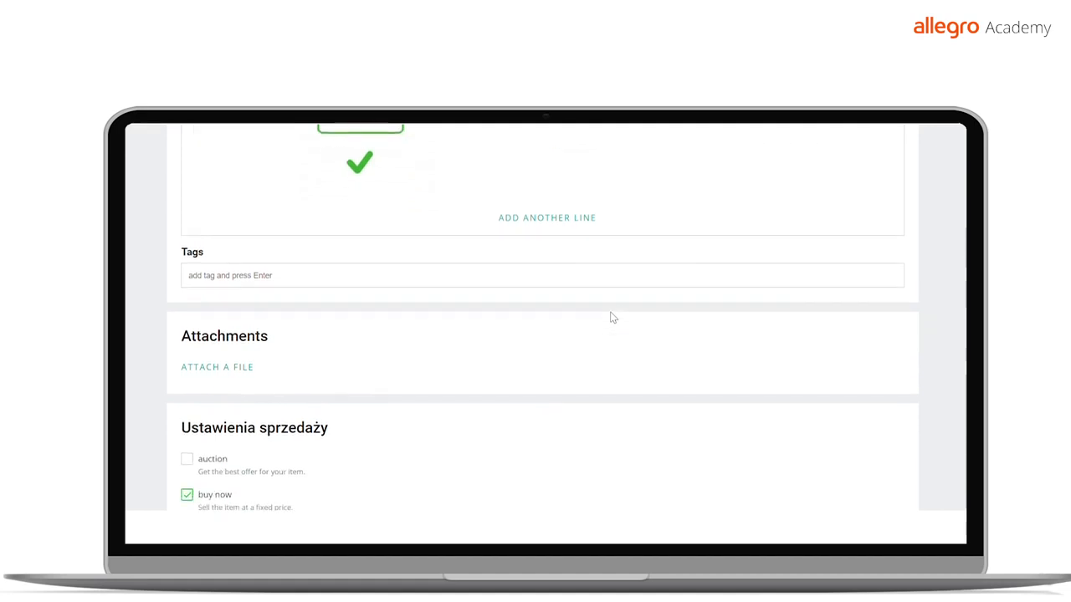
scroll(612, 318, down, 1)
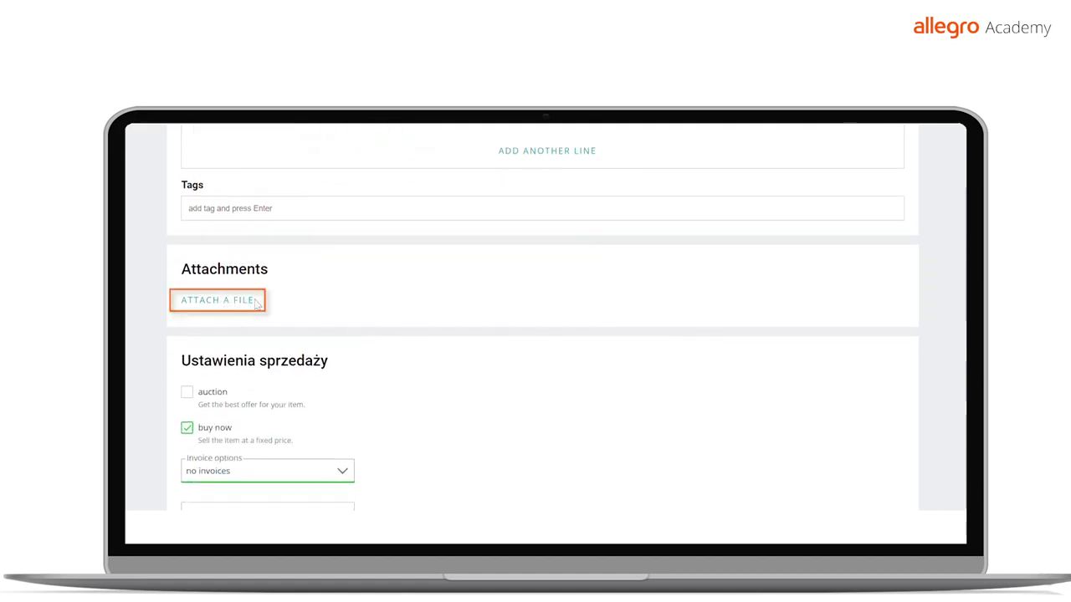
scroll(257, 303, down, 2)
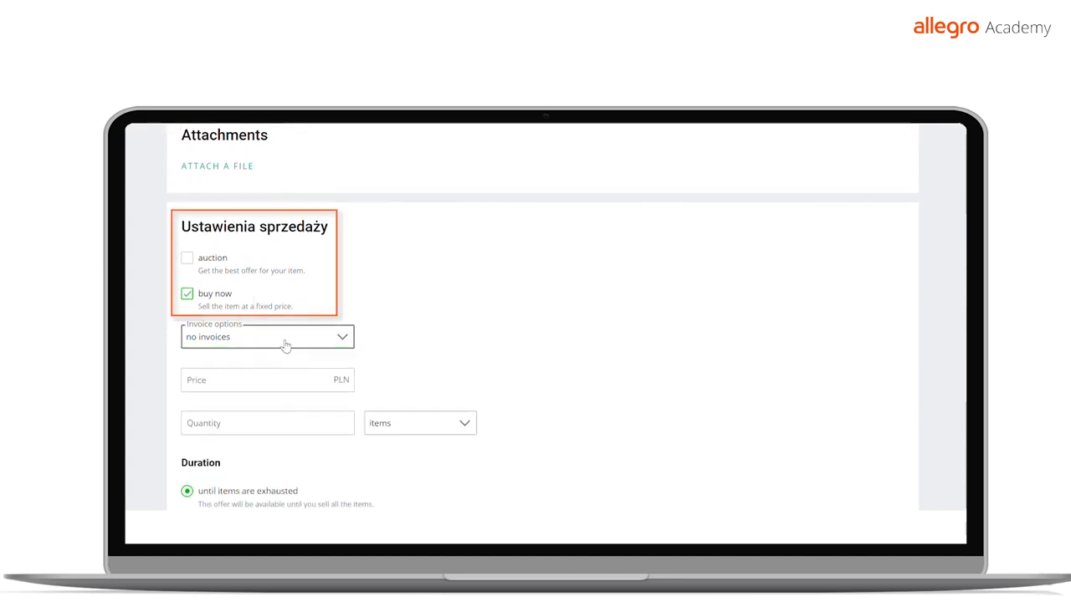
click(285, 381)
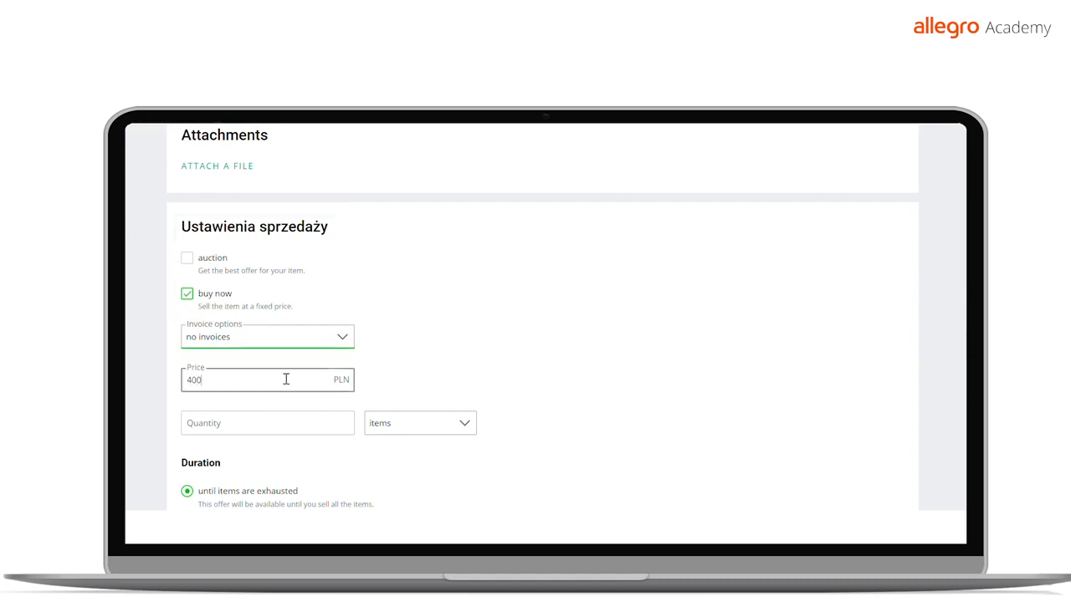
click(276, 422)
text(1)
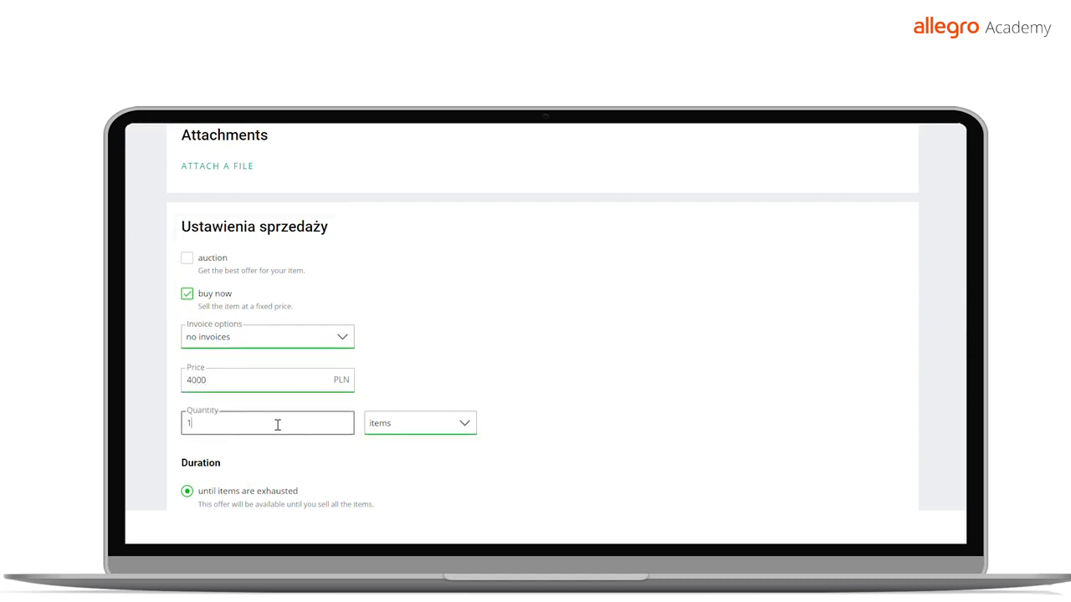
click(489, 377)
Step: Choose a shipping price list for the offer and set the dispatch time to 7 days
scroll(489, 378, down, 3)
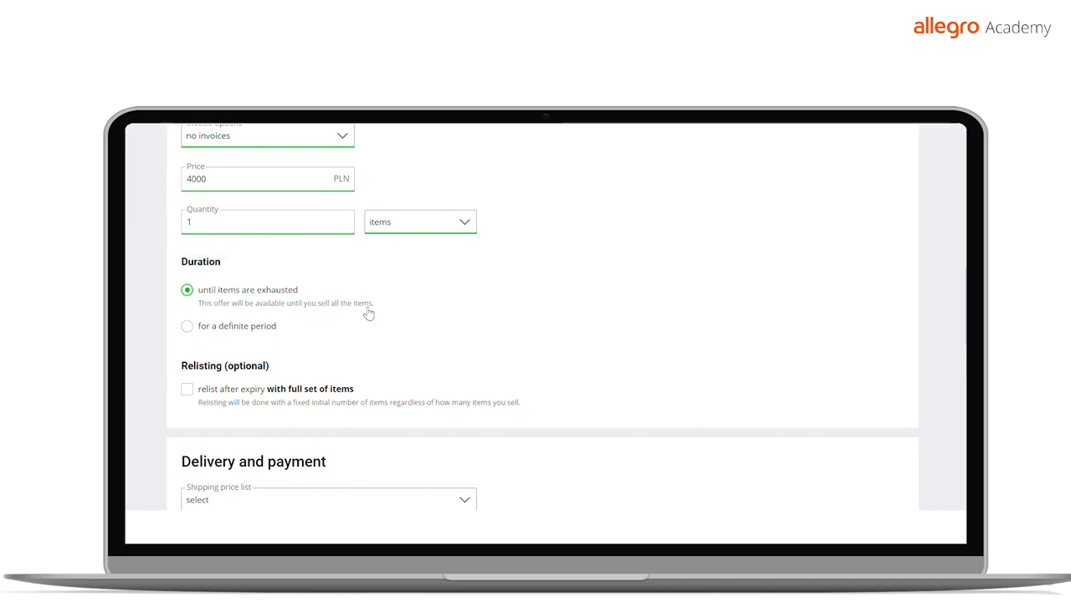
scroll(368, 313, down, 1)
scroll(364, 309, down, 2)
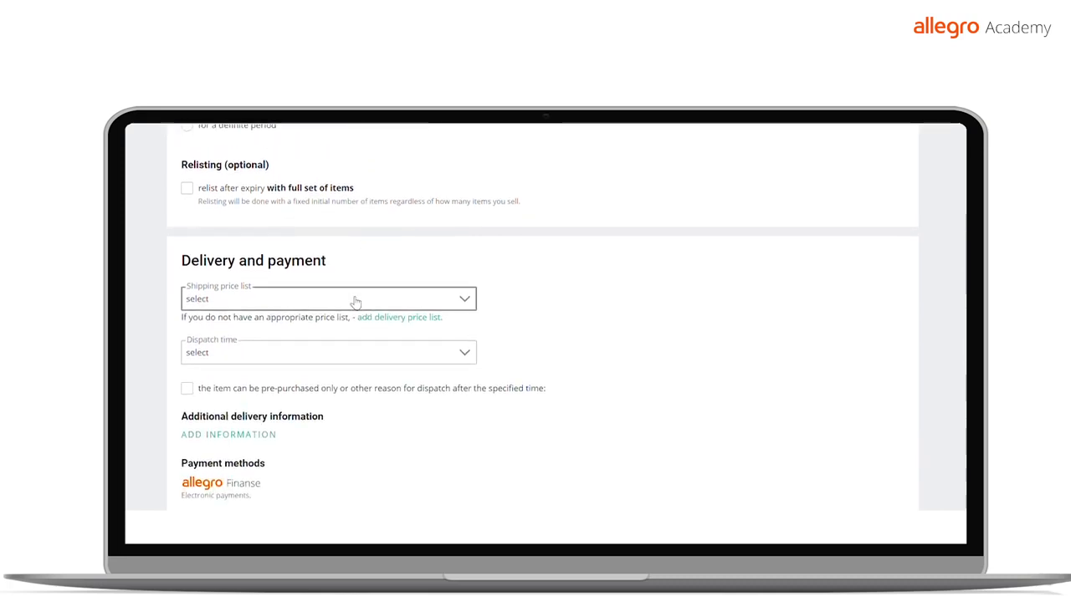
scroll(360, 347, down, 1)
click(331, 319)
click(313, 220)
scroll(410, 333, down, 2)
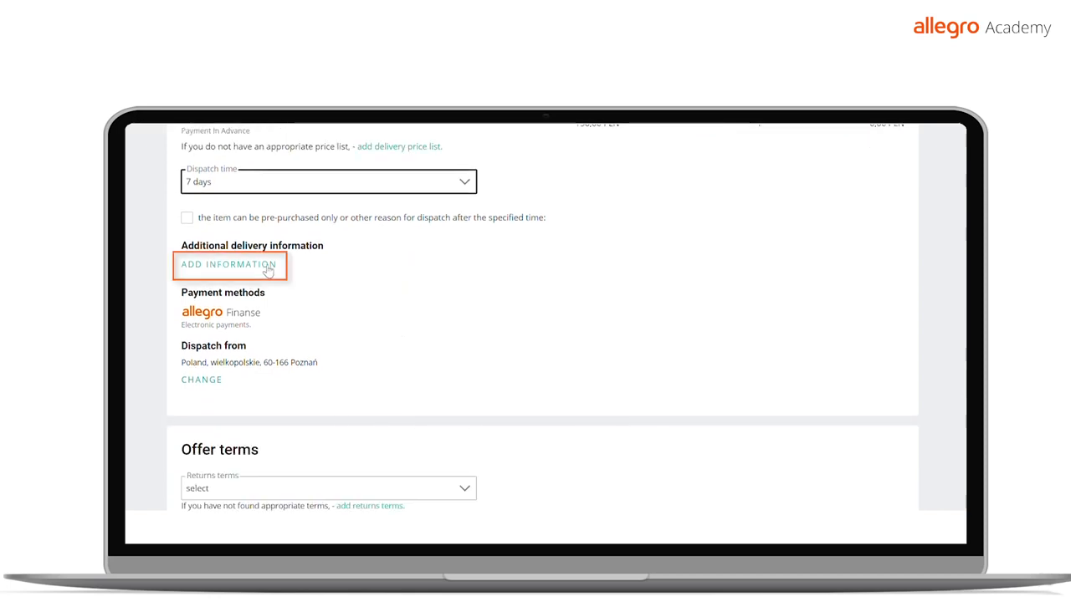
Step: Open the dispatch location details to check them and close them without changes
scroll(360, 295, down, 1)
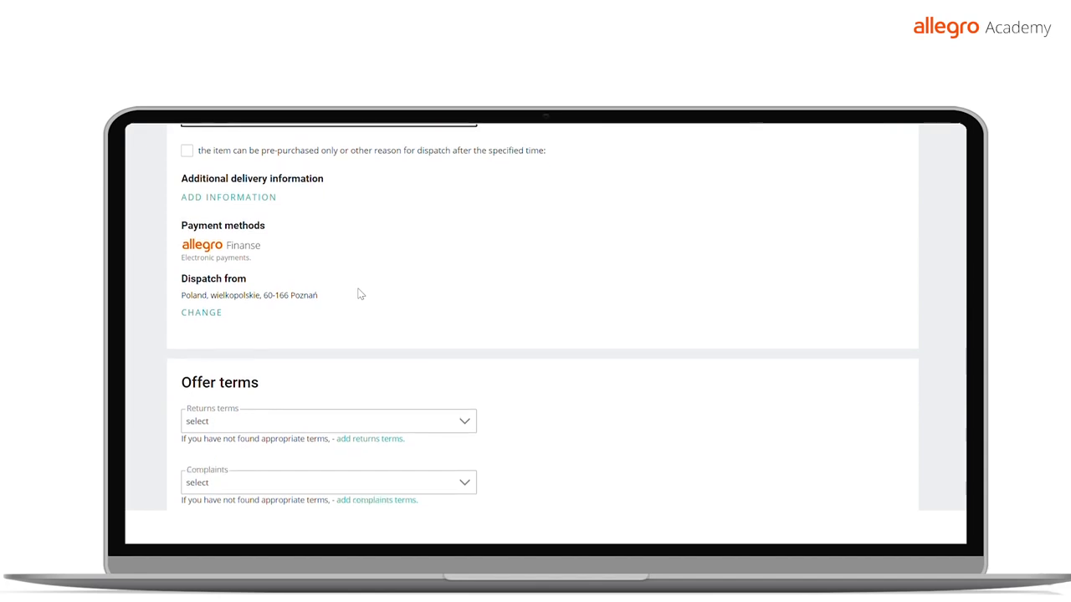
click(212, 314)
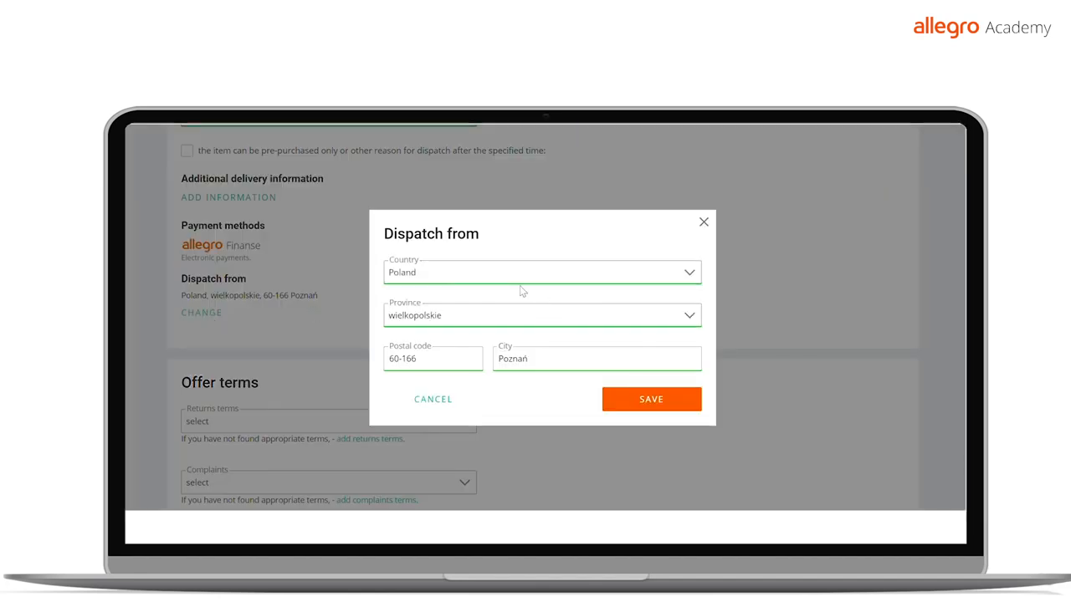
click(435, 400)
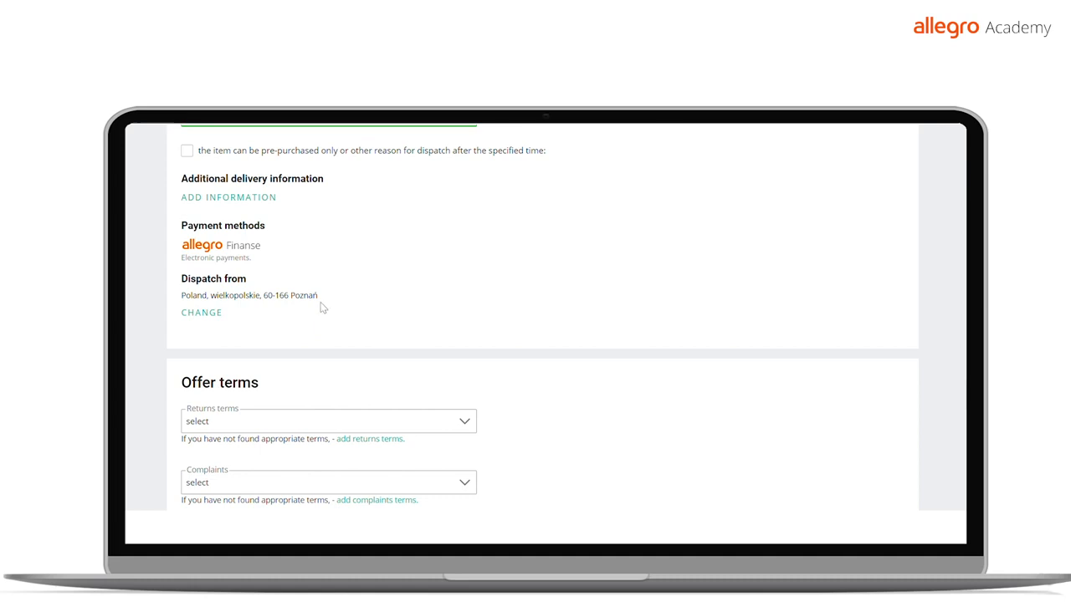
Step: Set the offer's returns terms to "Name 2" and its complaints terms to "name 2"
scroll(376, 303, down, 2)
click(425, 291)
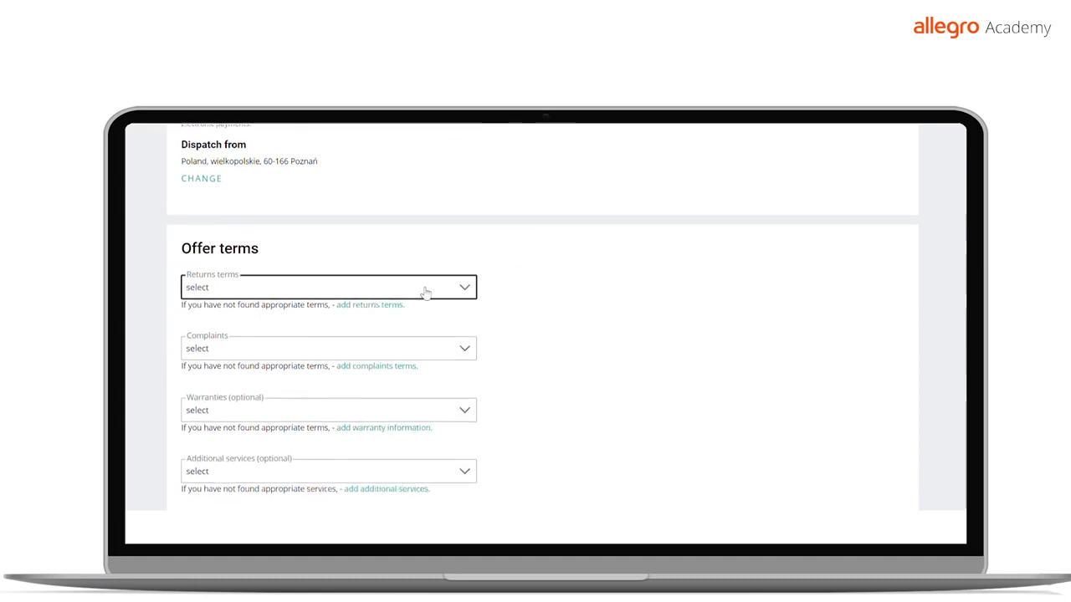
click(304, 333)
scroll(306, 334, down, 1)
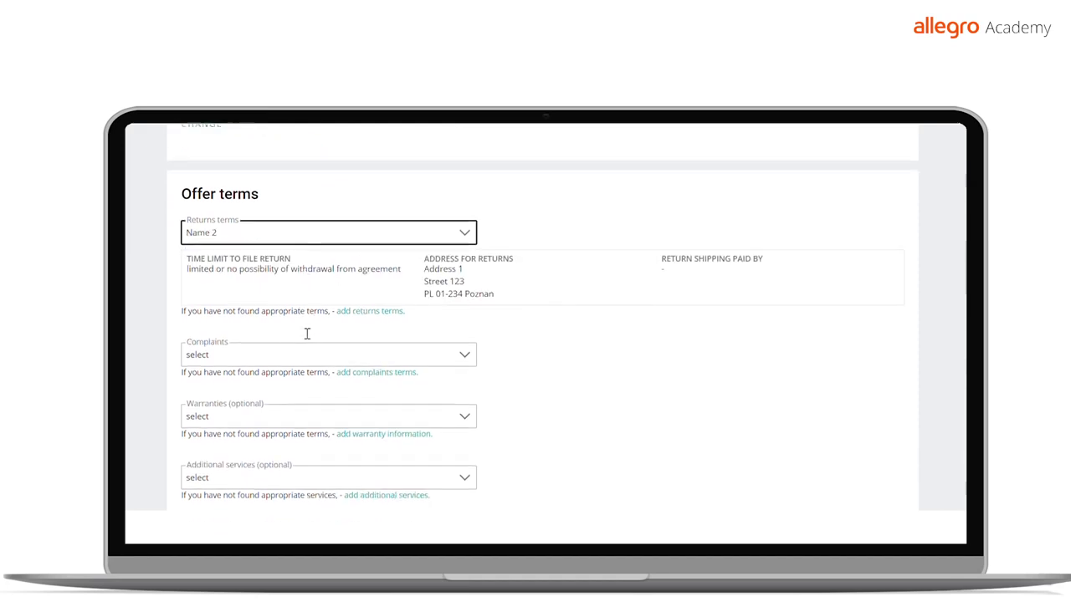
click(300, 344)
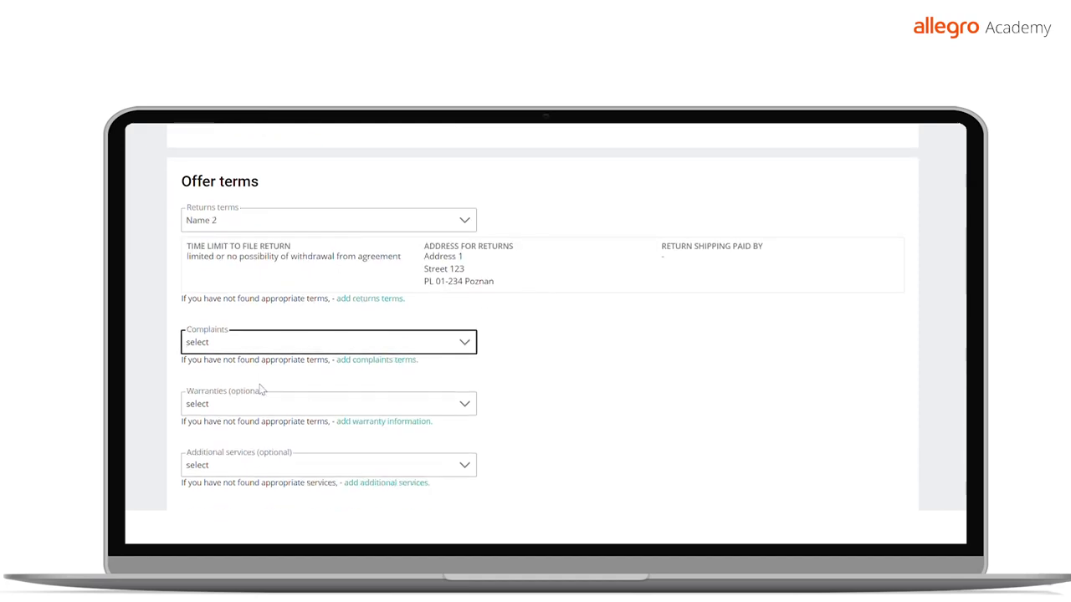
click(262, 390)
Step: Set the offer's warranty to "test3" and its additional services to "nazwa"
scroll(350, 327, down, 2)
click(320, 331)
click(268, 381)
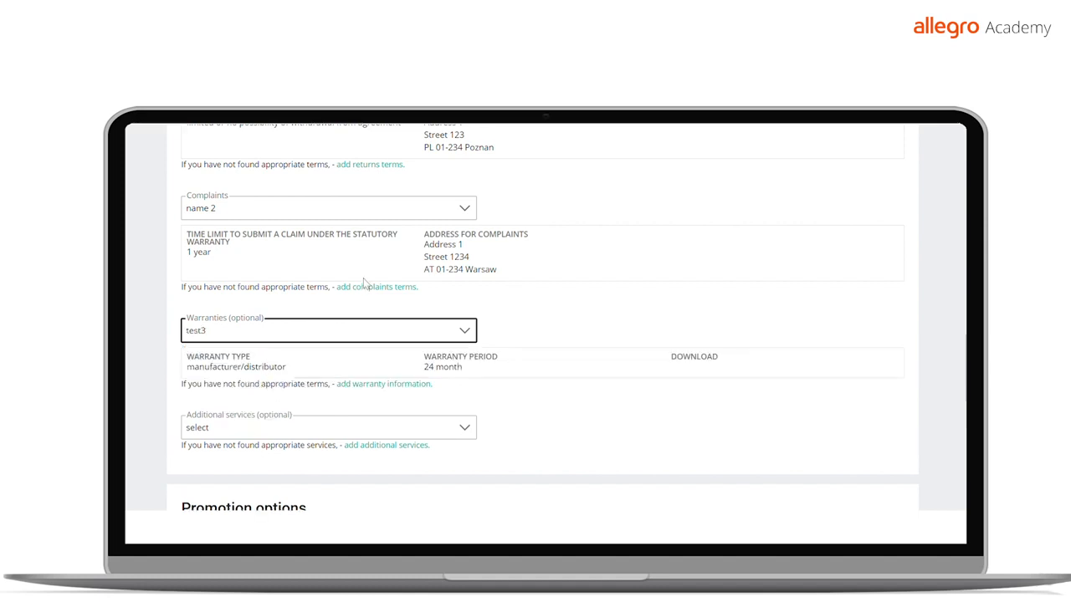
scroll(364, 285, down, 1)
click(307, 364)
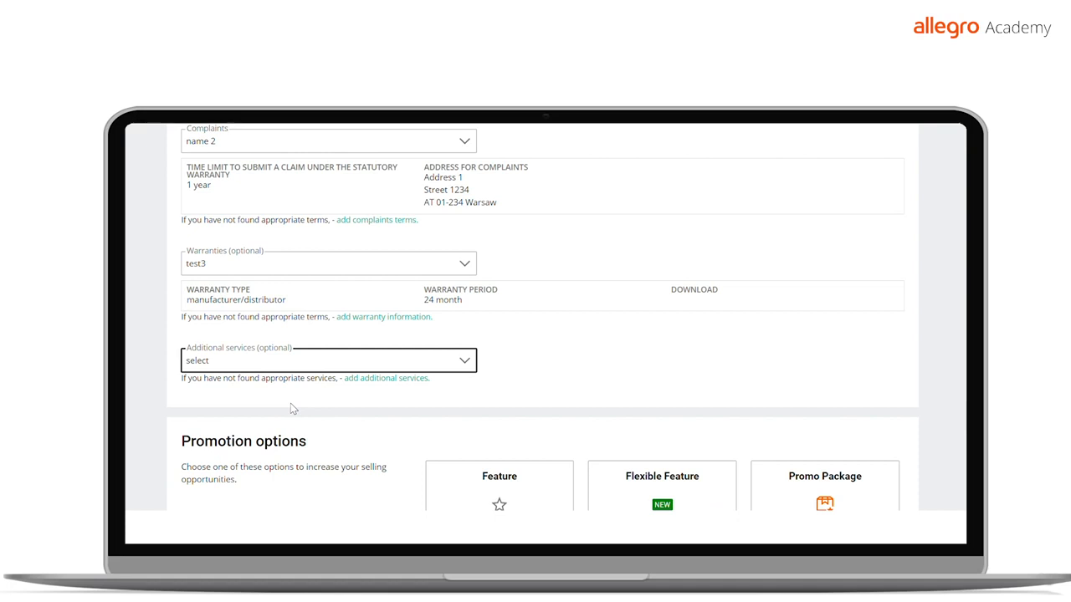
key(Down)
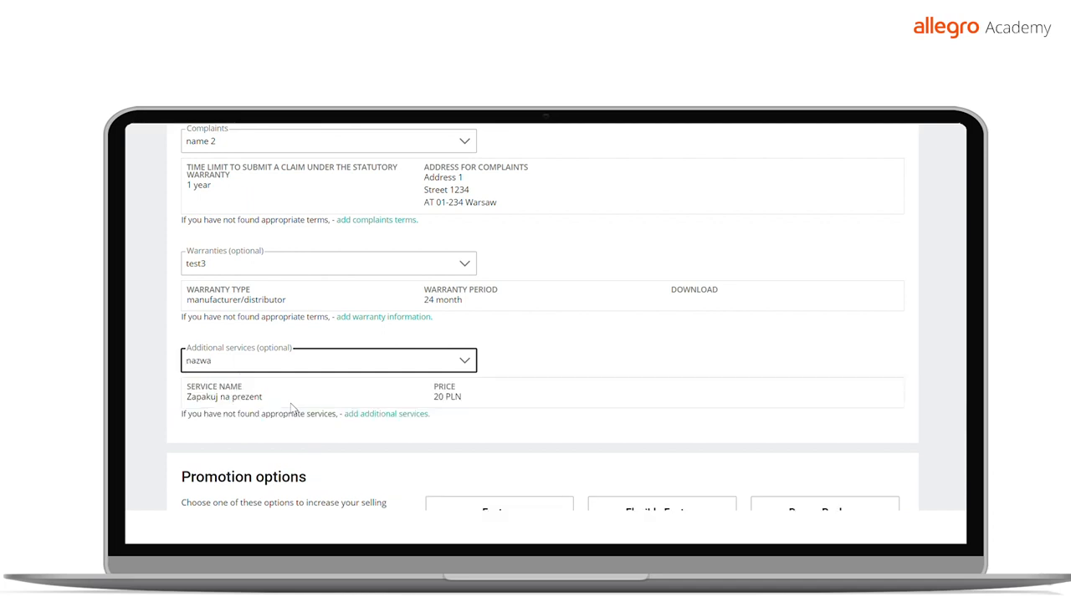
Step: Review the promotion options, listing options and fee summary, and look through the offer preview down to the parameters
scroll(381, 366, down, 1)
scroll(382, 365, down, 3)
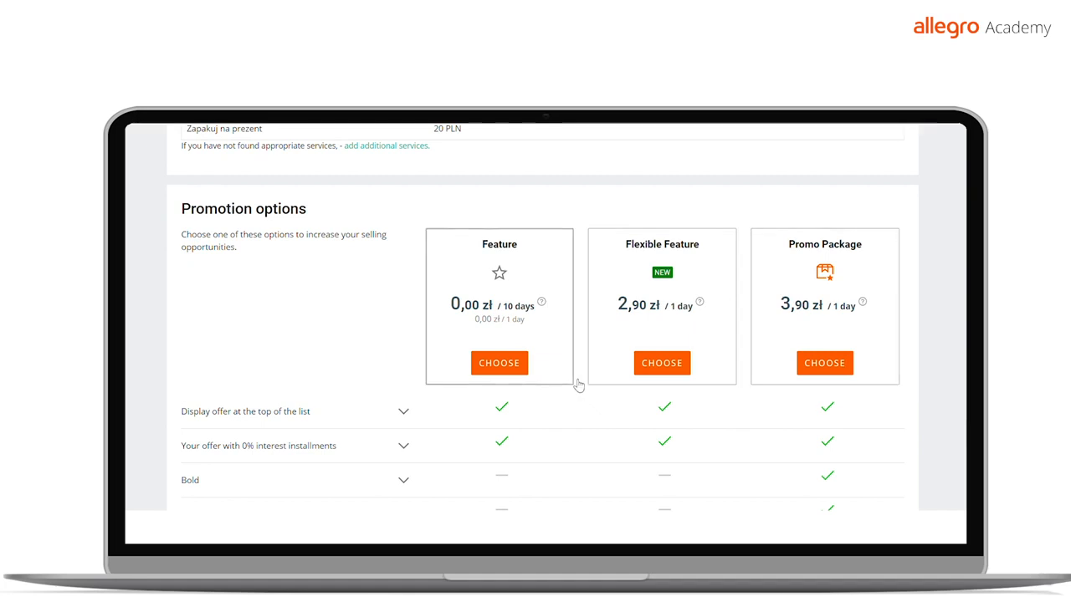
scroll(577, 387, down, 3)
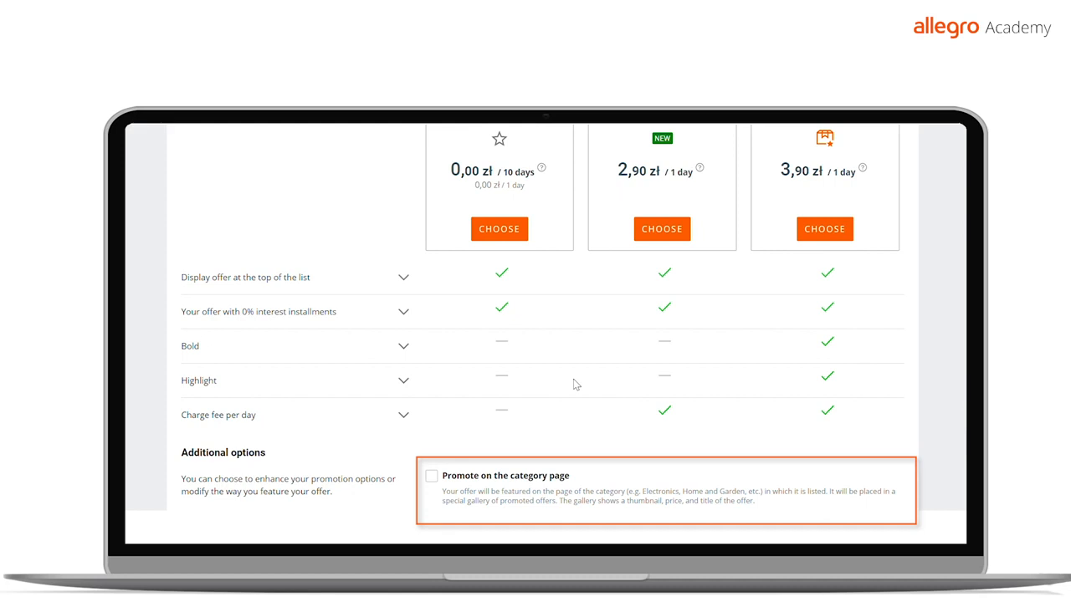
scroll(575, 383, down, 3)
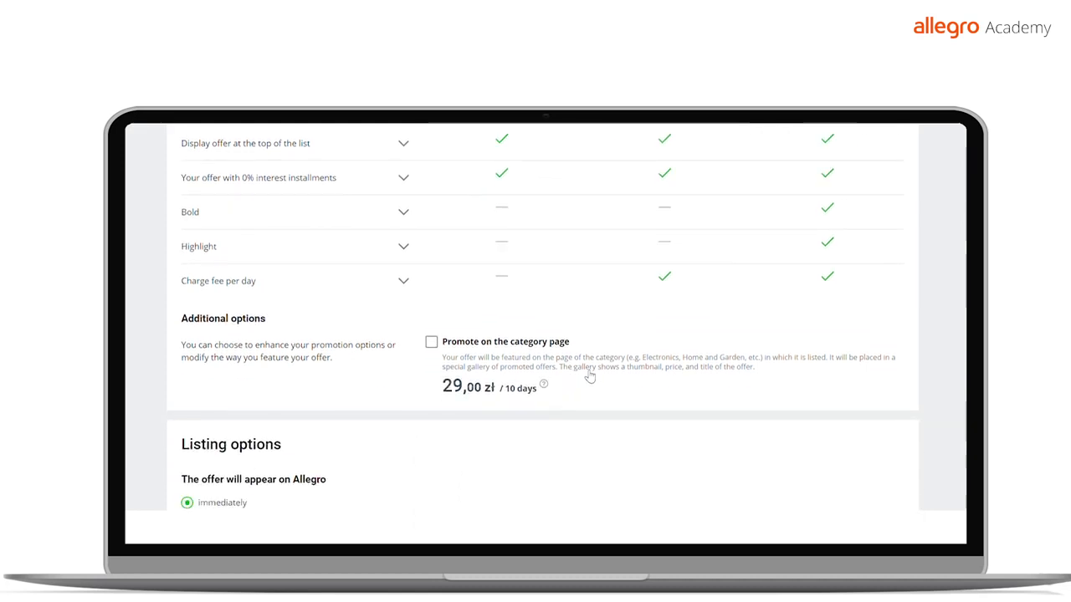
scroll(590, 376, down, 5)
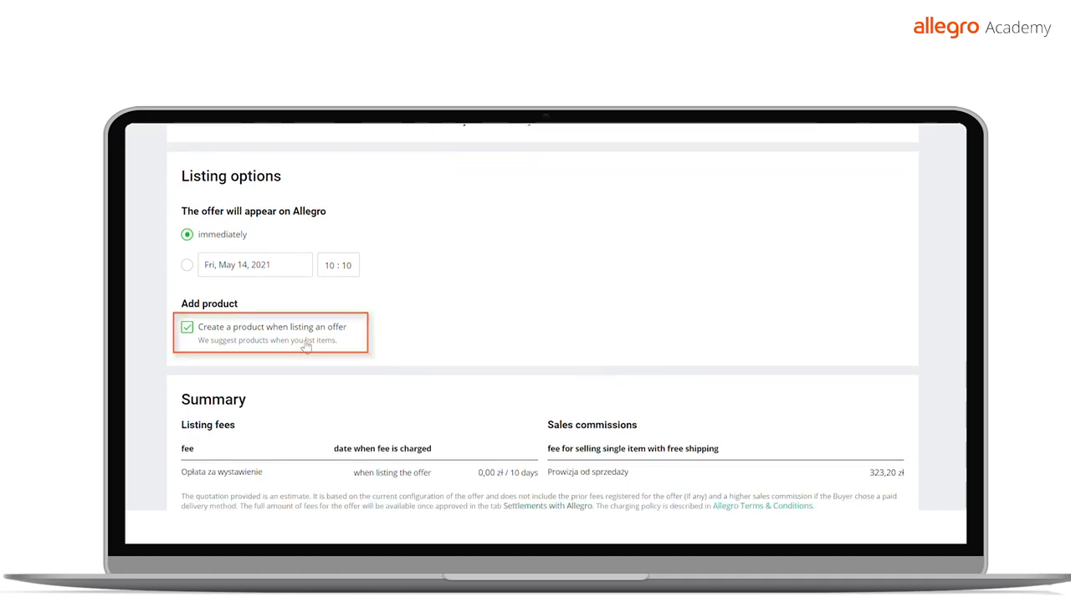
scroll(352, 277, down, 3)
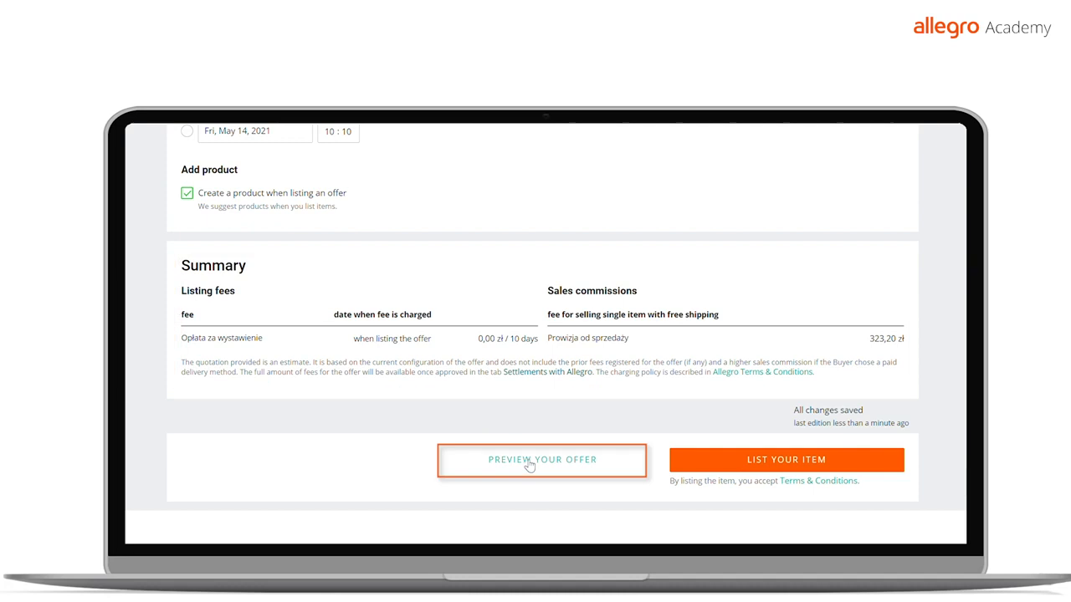
click(529, 463)
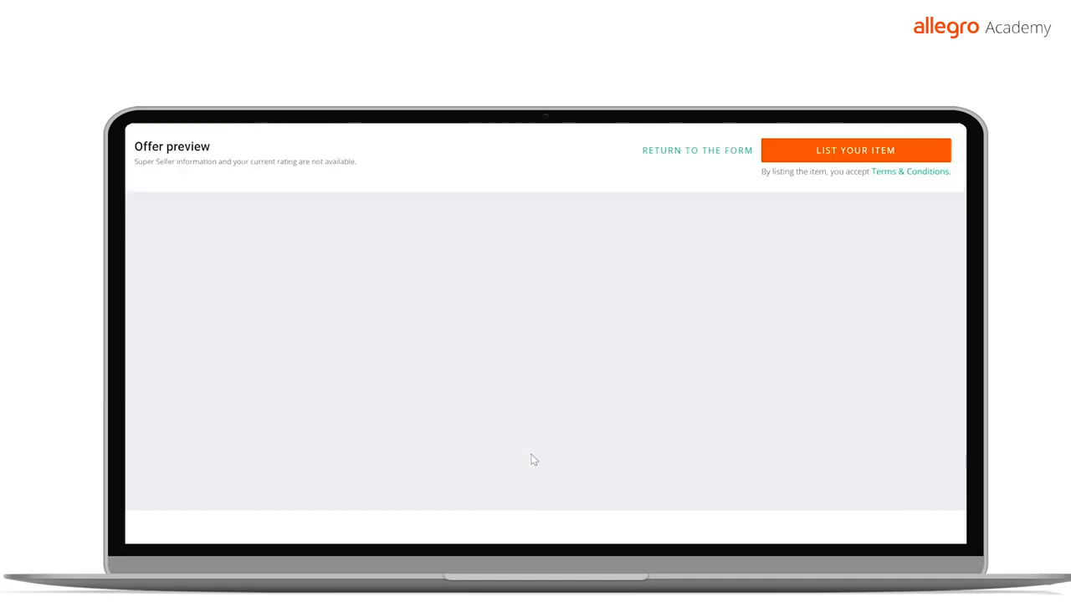
scroll(543, 340, down, 1)
scroll(738, 245, up, 1)
scroll(760, 210, down, 5)
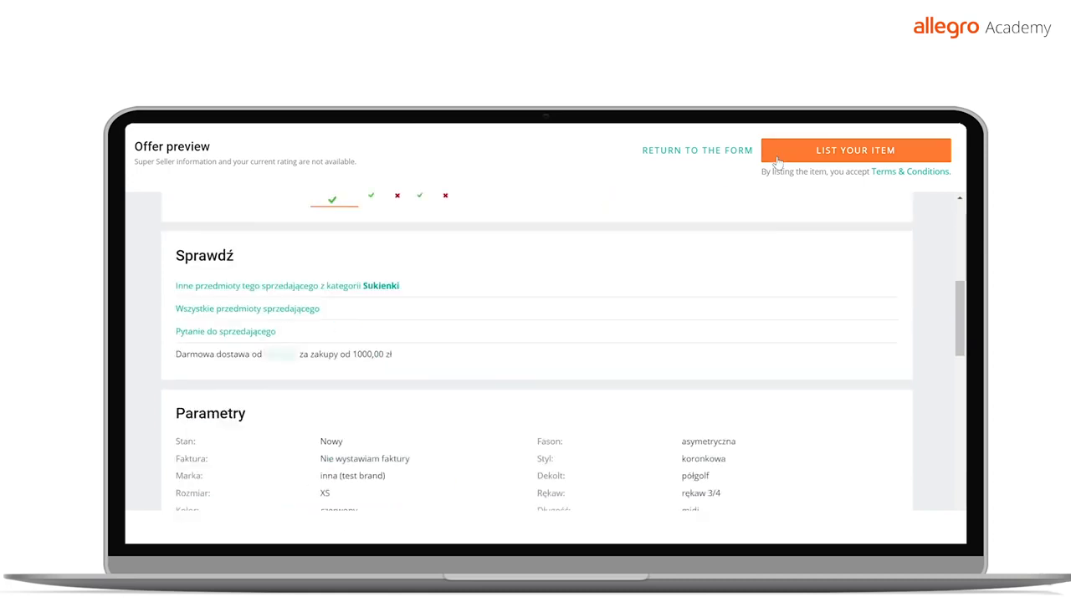
Step: List the item from the offer preview and read the Product Catalog notice on the confirmation page
click(777, 159)
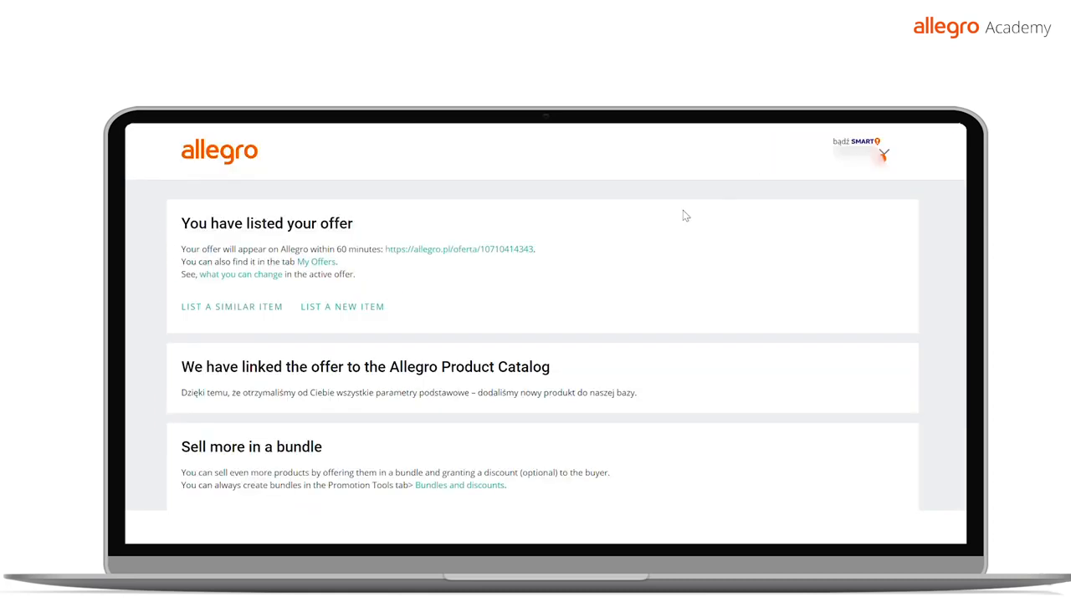
scroll(683, 276, down, 1)
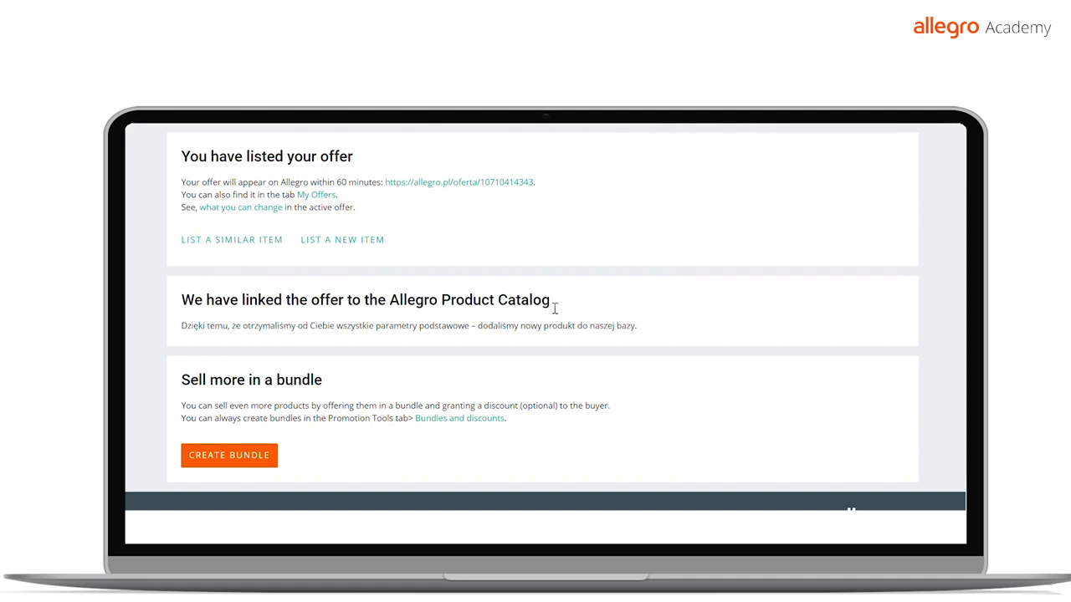
drag(554, 306, 188, 301)
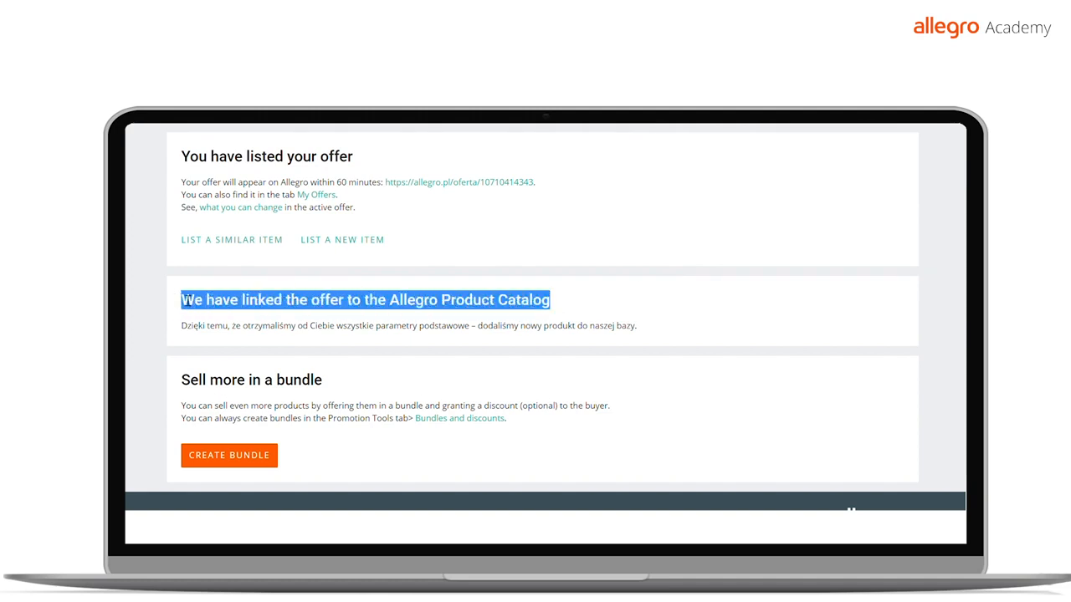
click(598, 308)
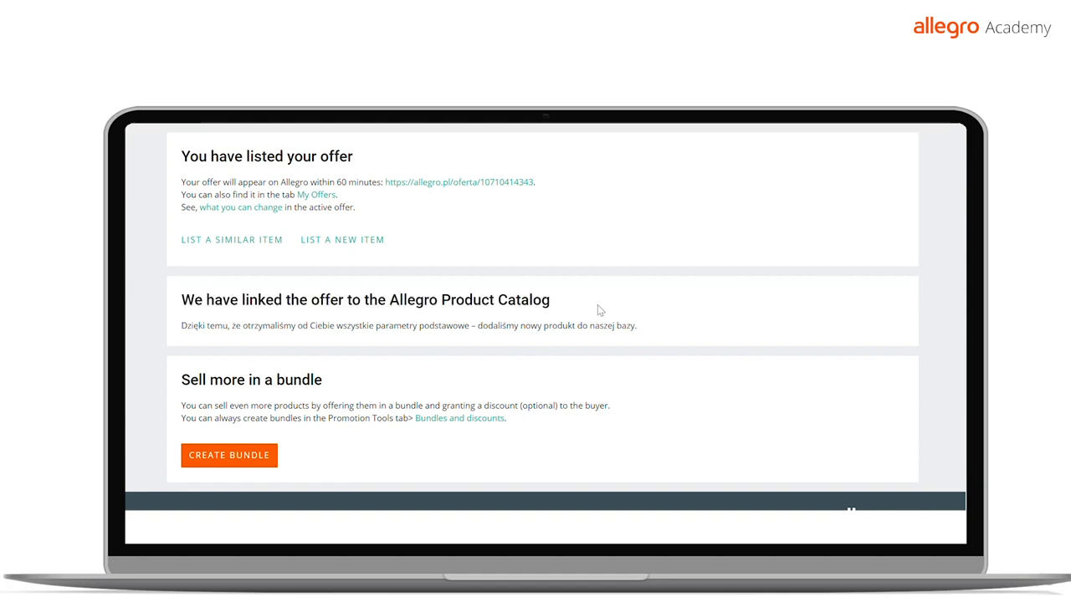